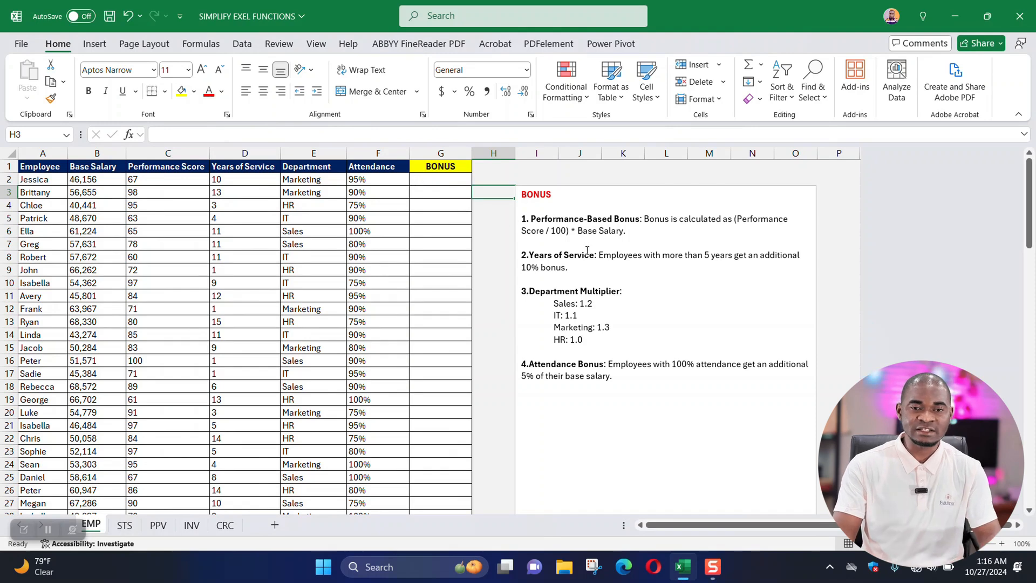
{"action": "left_click", "coordinate": [573, 219]}
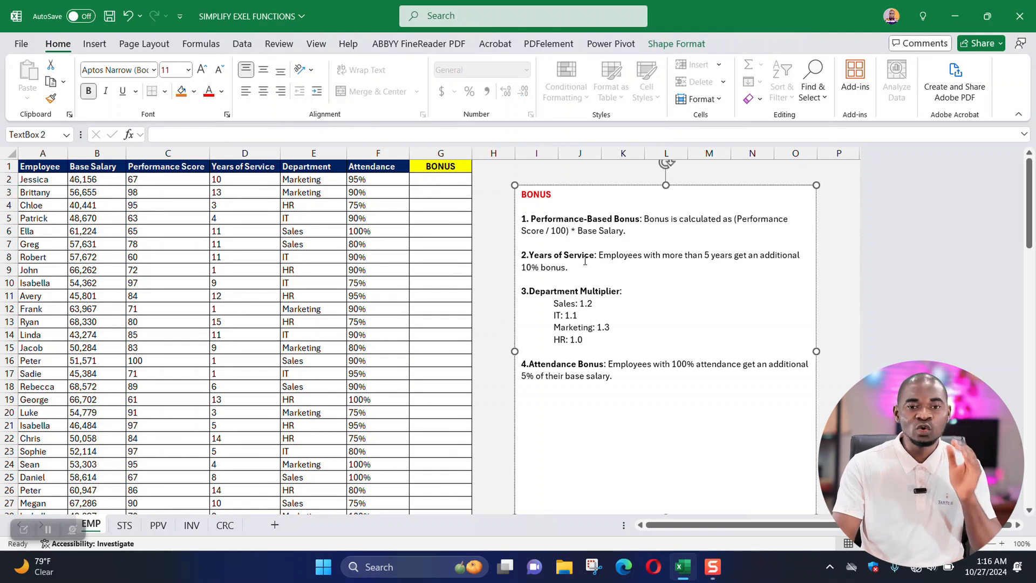
{"action": "left_click", "coordinate": [441, 181]}
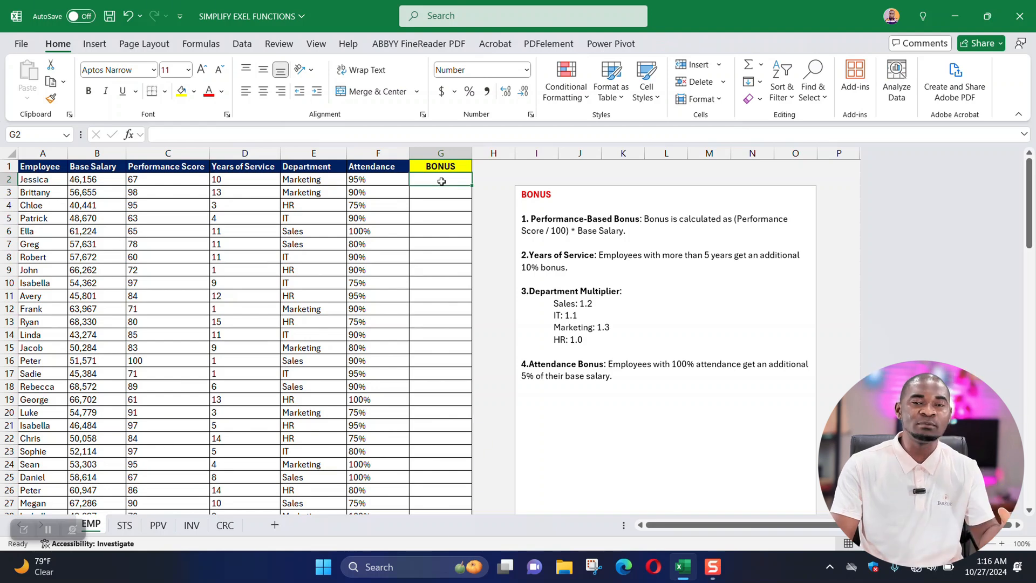
{"action": "left_click", "coordinate": [557, 219]}
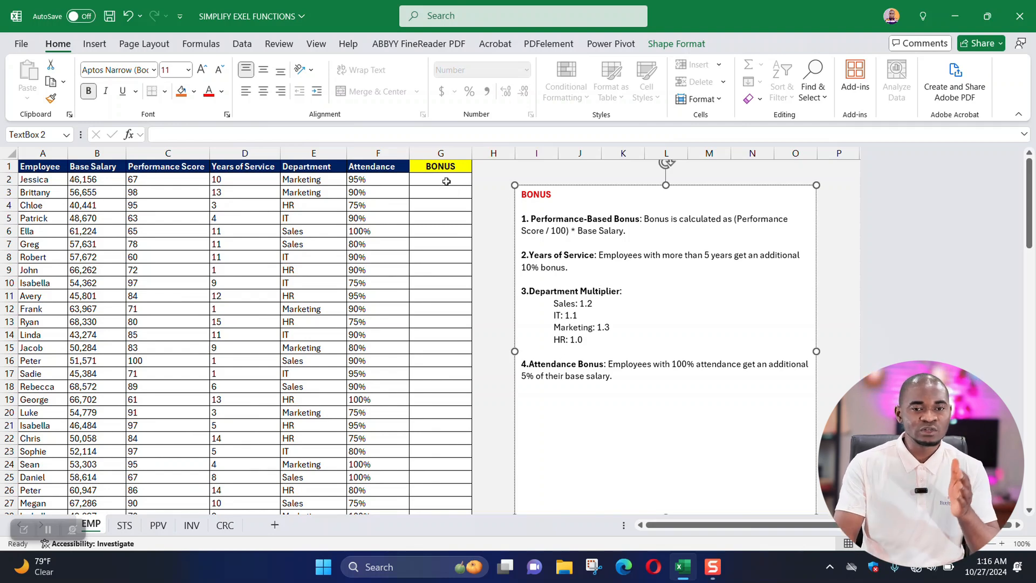
{"action": "left_click_drag", "start_coordinate": [455, 181], "coordinate": [446, 283]}
{"action": "left_click_drag", "start_coordinate": [574, 219], "coordinate": [603, 219]}
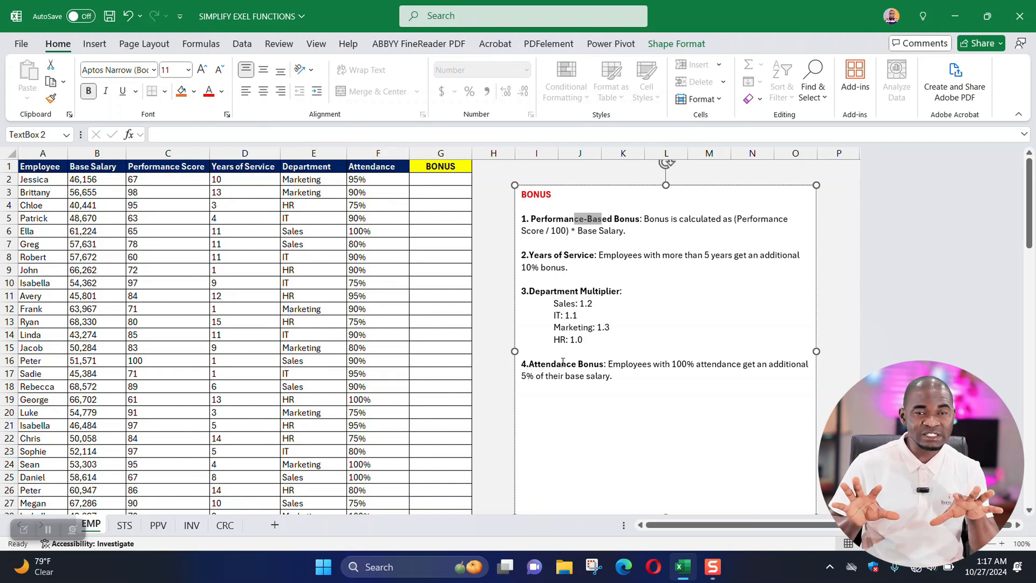
Start the bonus formula in G2 with the performance-based part, =(C2/100)*B2.
{"action": "left_click", "coordinate": [434, 179]}
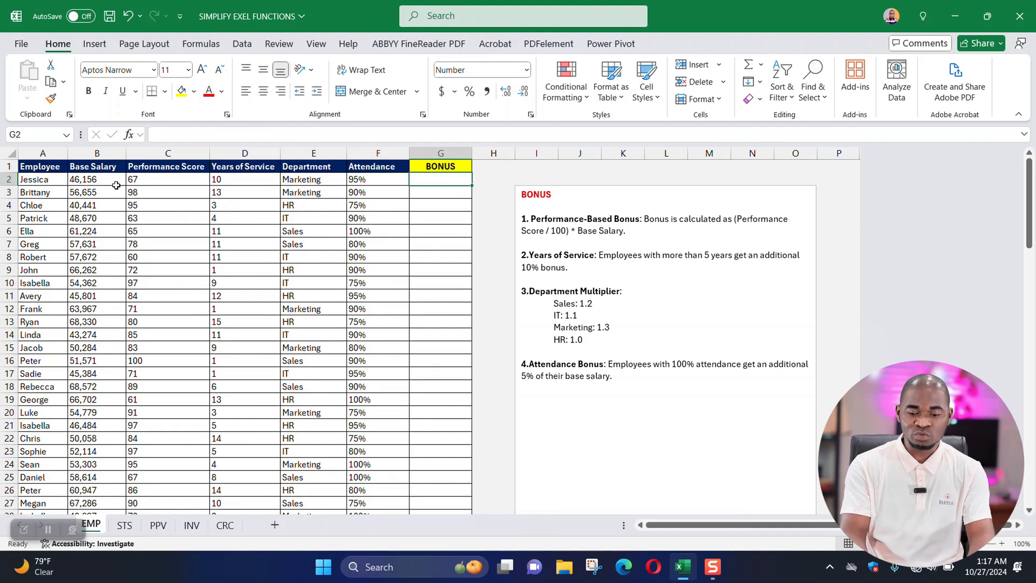
{"action": "type", "text": "="}
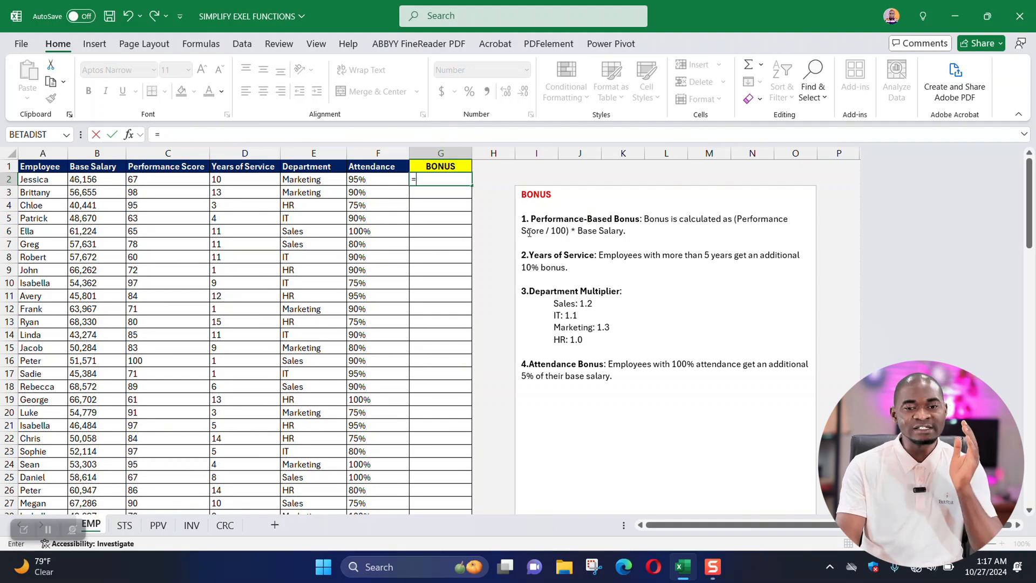
{"action": "left_click", "coordinate": [145, 181]}
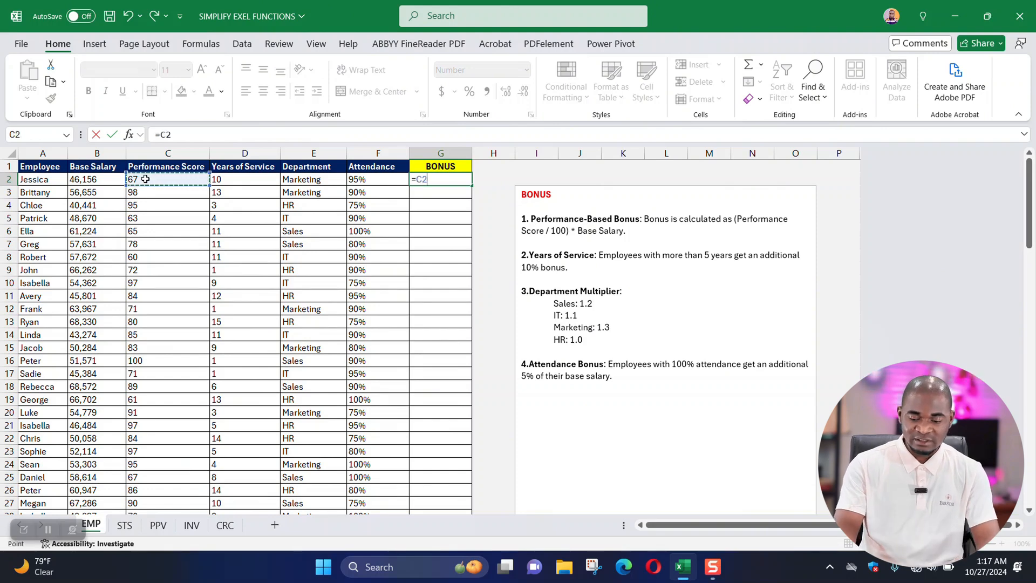
{"action": "type", "text": "/100"}
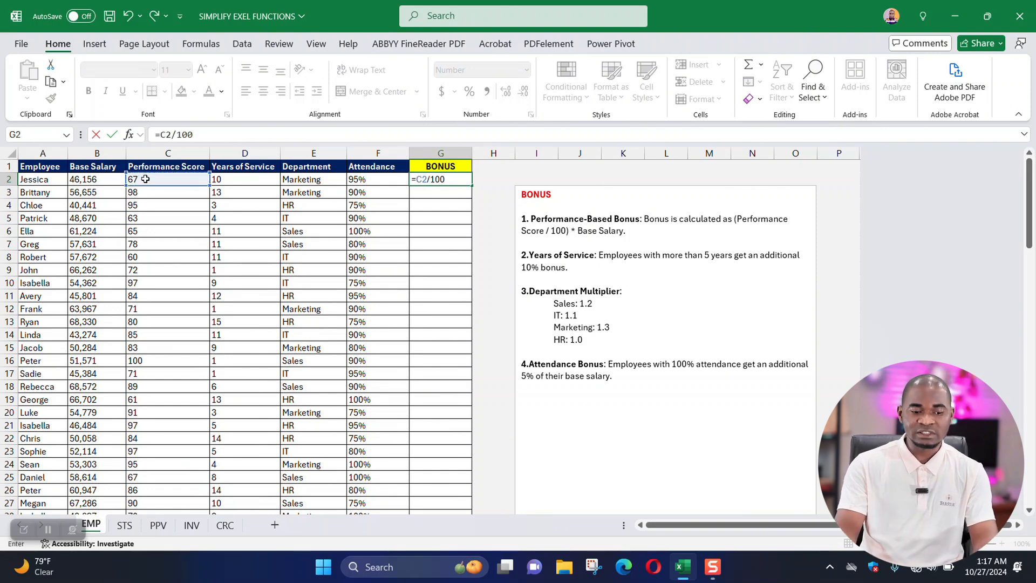
{"action": "type", "text": ")"}
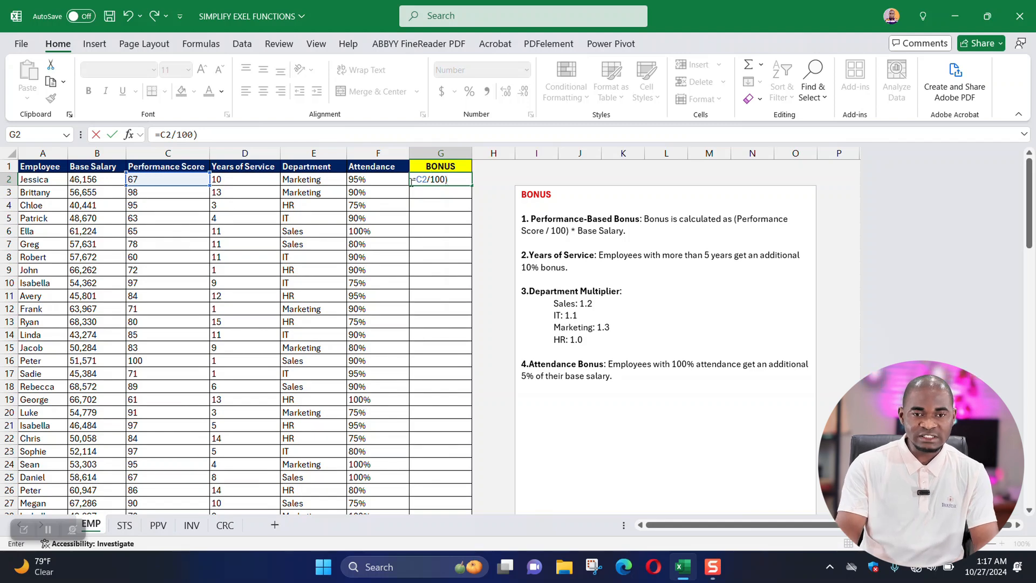
{"action": "left_click", "coordinate": [419, 179]}
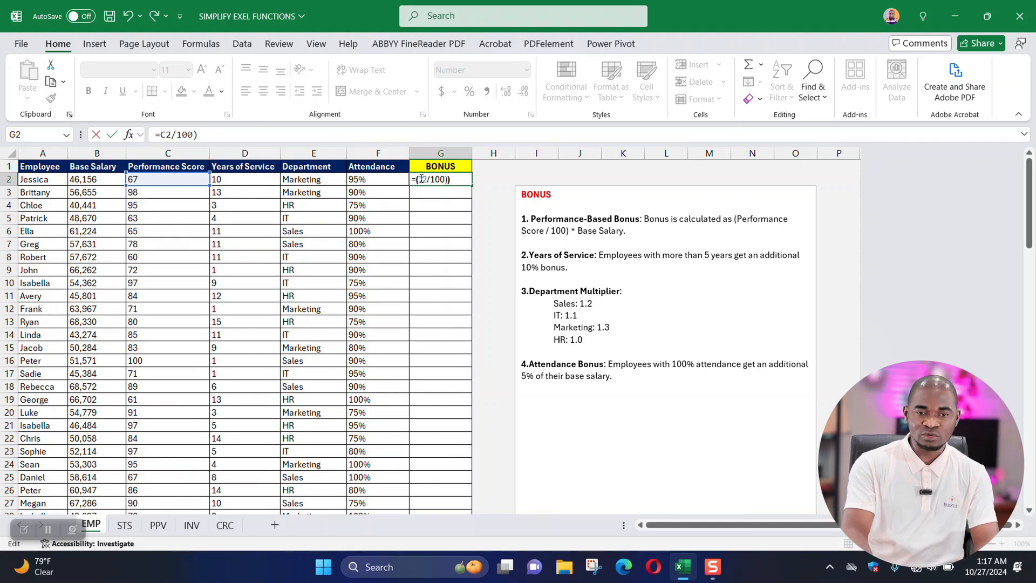
{"action": "type", "text": "("}
{"action": "left_click", "coordinate": [463, 179]}
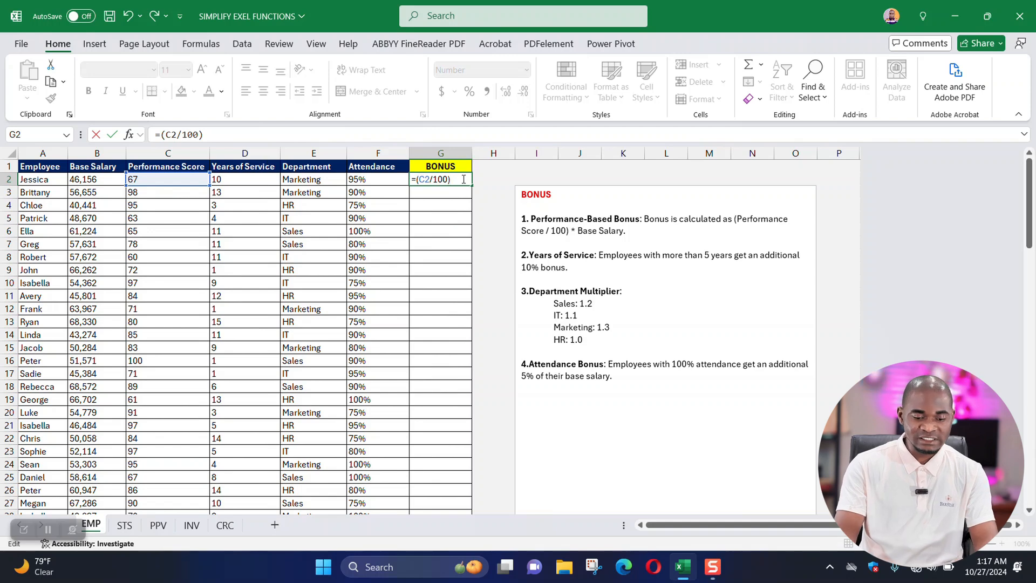
{"action": "type", "text": "*"}
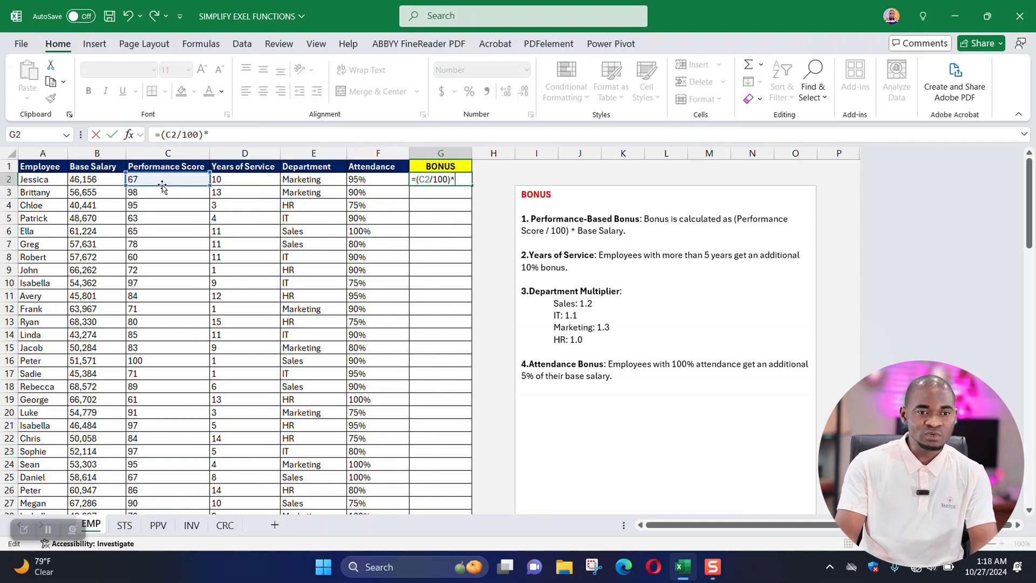
{"action": "left_click", "coordinate": [101, 183]}
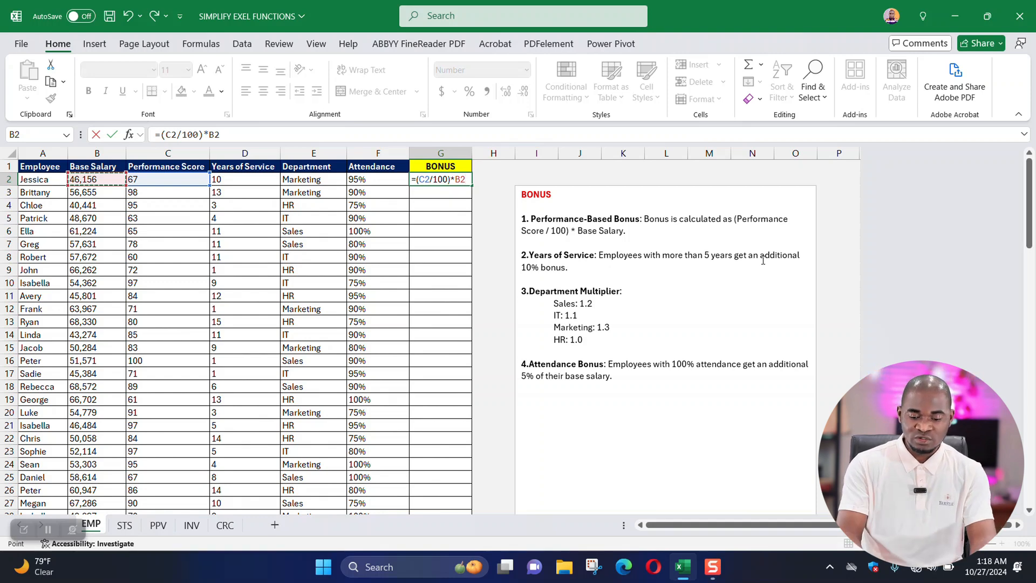
Append a comma and an IF function to the G2 formula, testing whether years of service exceed five with D2>5.
{"action": "type", "text": ","}
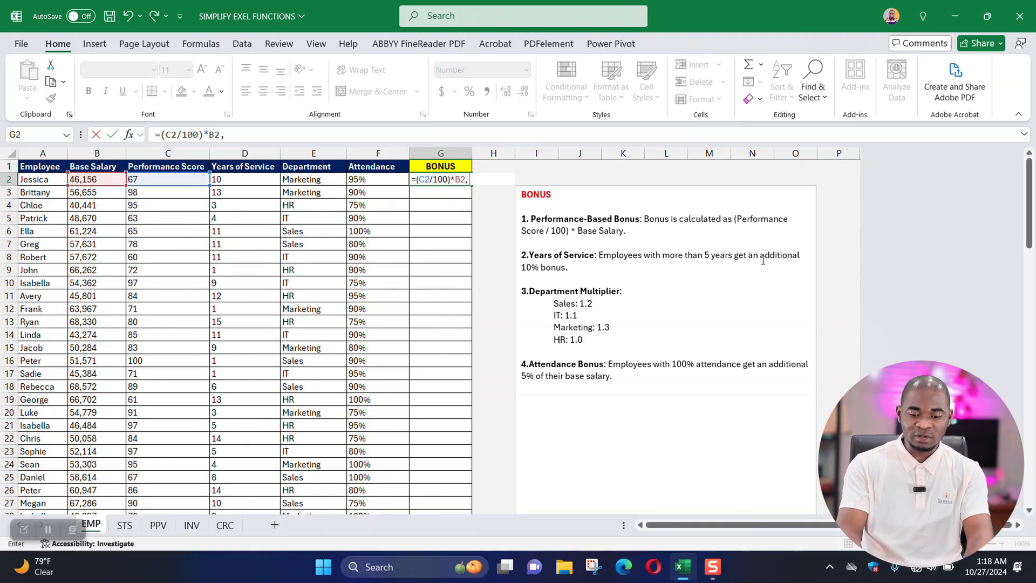
{"action": "type", "text": " IF"}
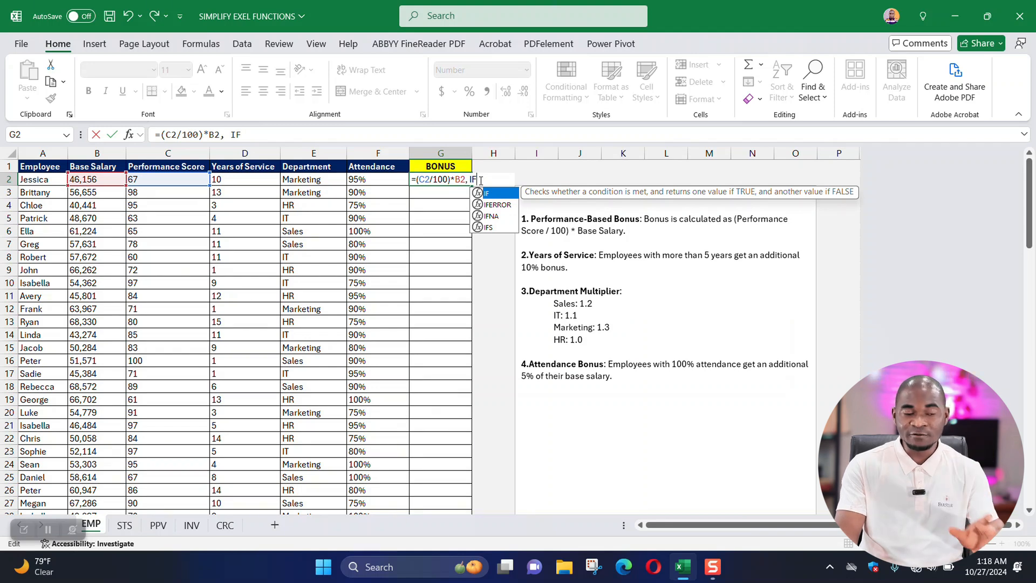
{"action": "type", "text": "("}
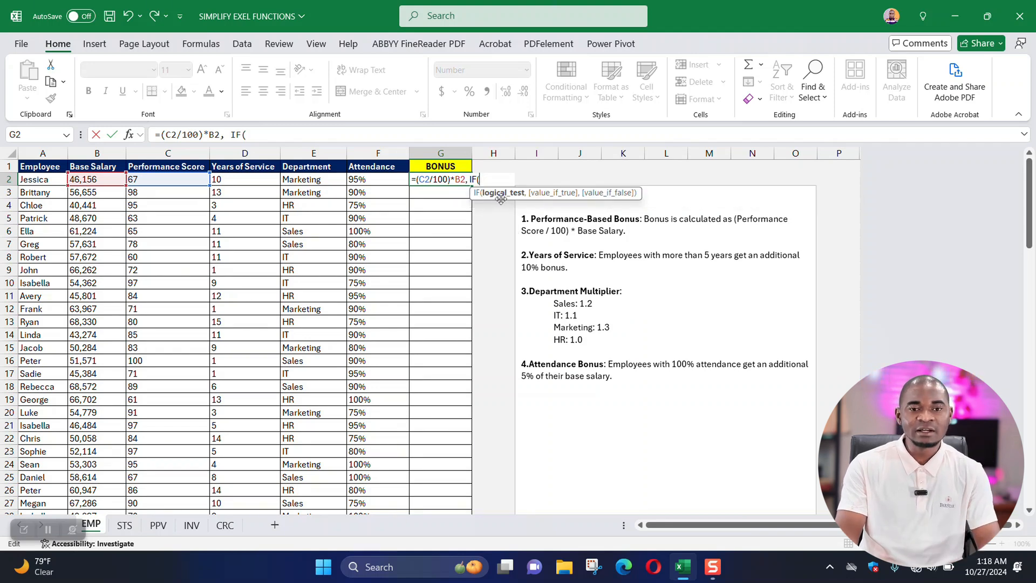
{"action": "left_click", "coordinate": [233, 179]}
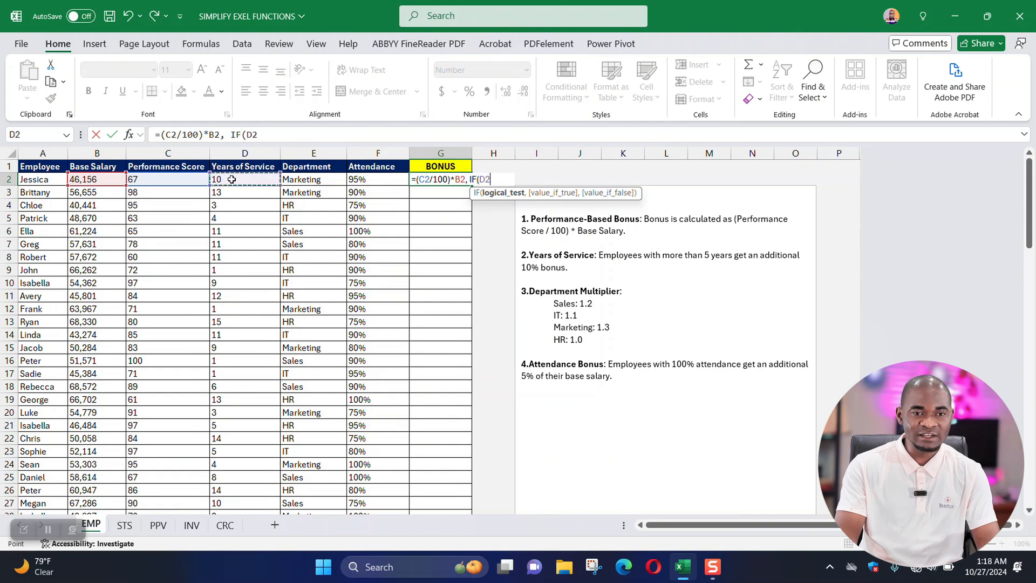
{"action": "type", "text": ">"}
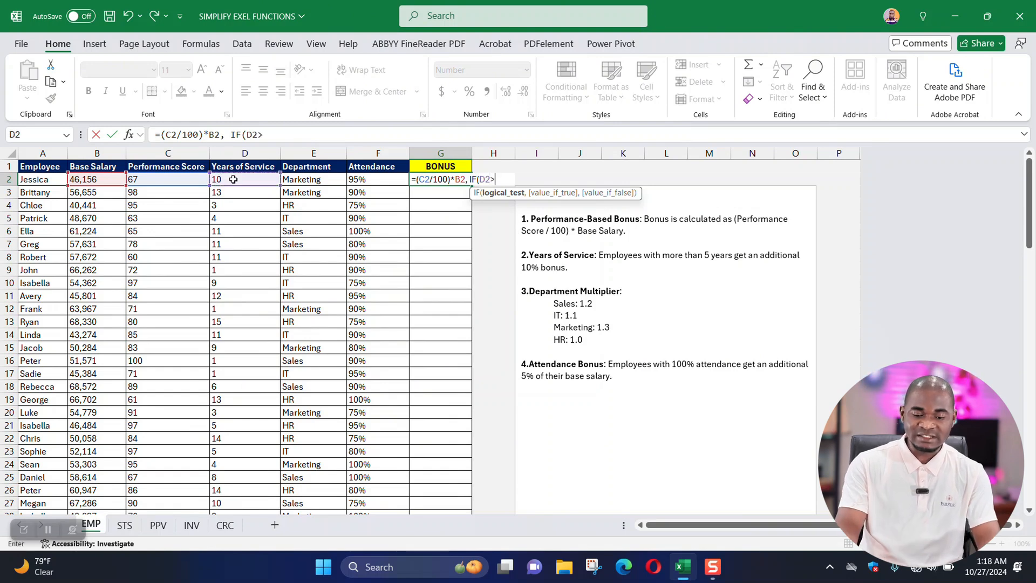
{"action": "type", "text": "5,"}
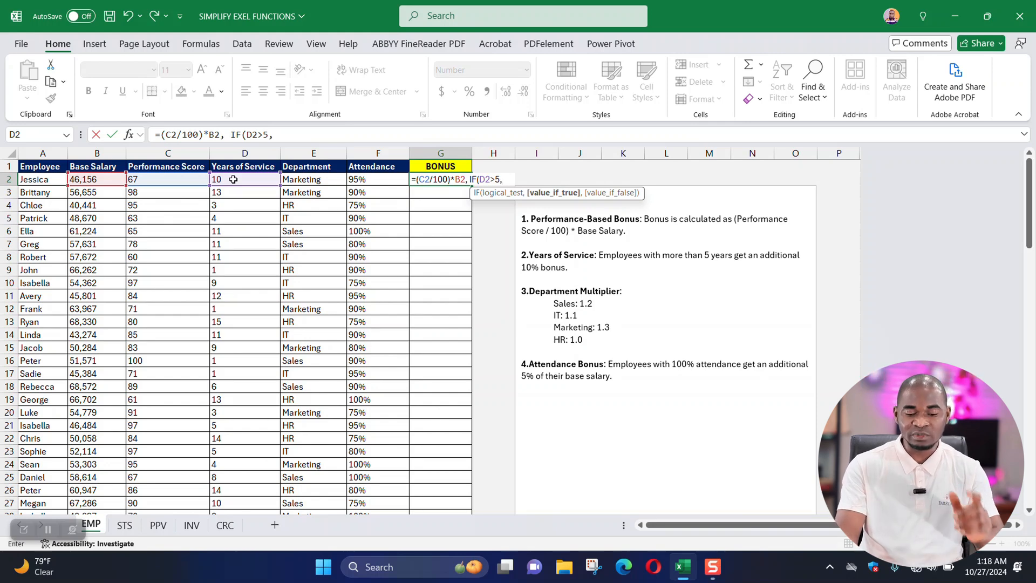
Complete the years-of-service IF so it returns 0.1*B2 when true and 0 otherwise.
{"action": "type", "text": "0."}
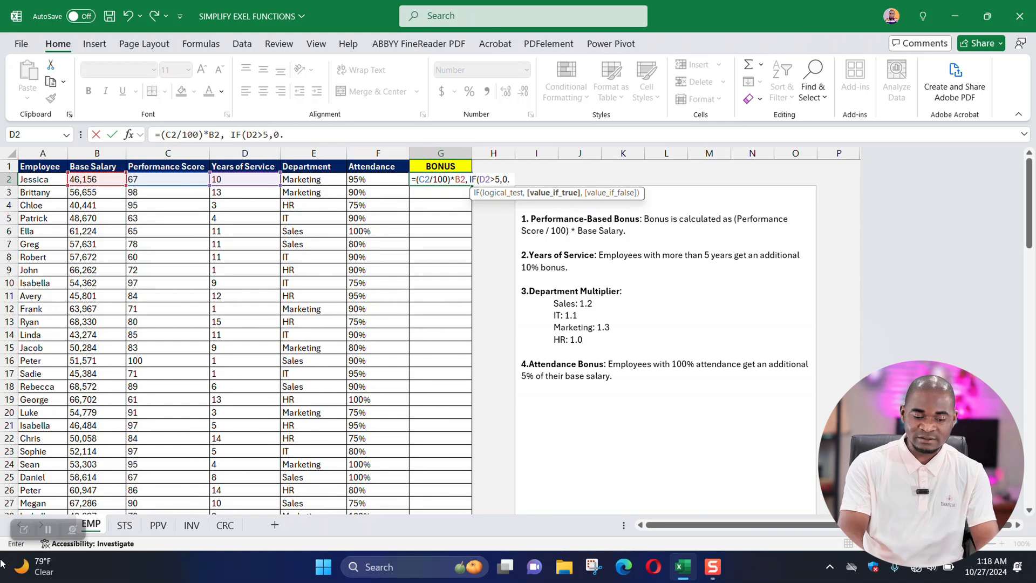
{"action": "type", "text": "1"}
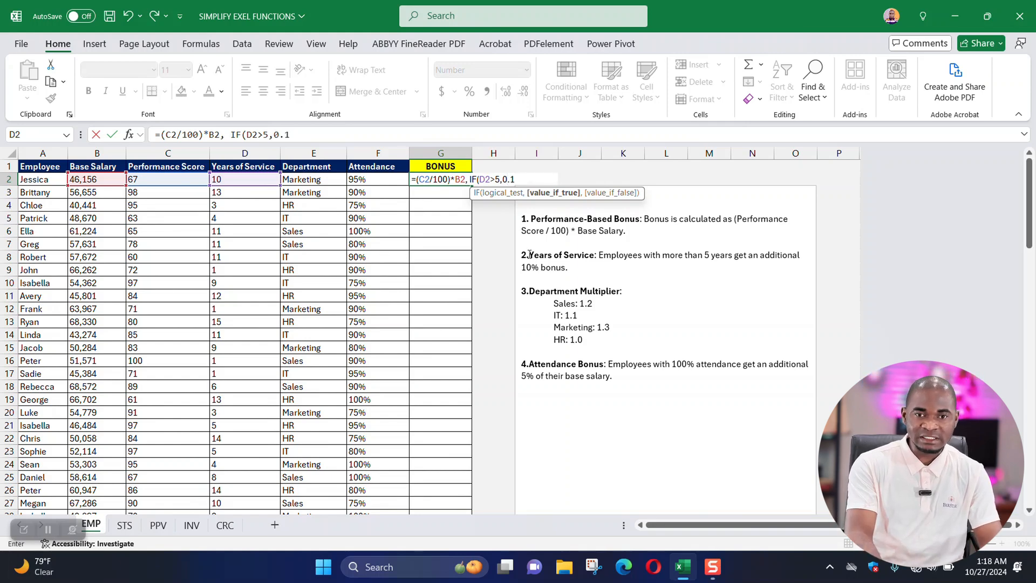
{"action": "type", "text": "*"}
{"action": "left_click", "coordinate": [82, 179]}
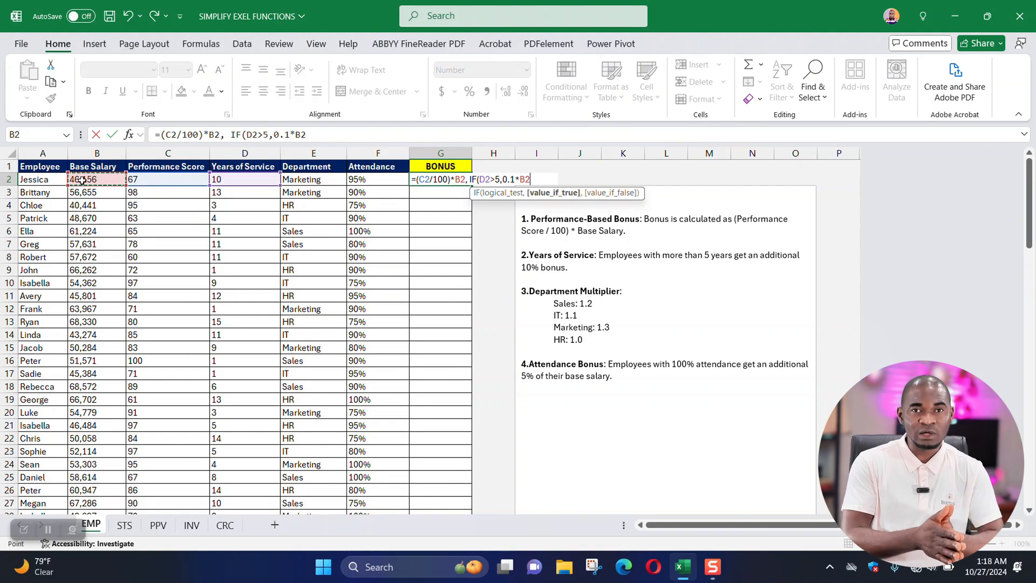
{"action": "type", "text": ","}
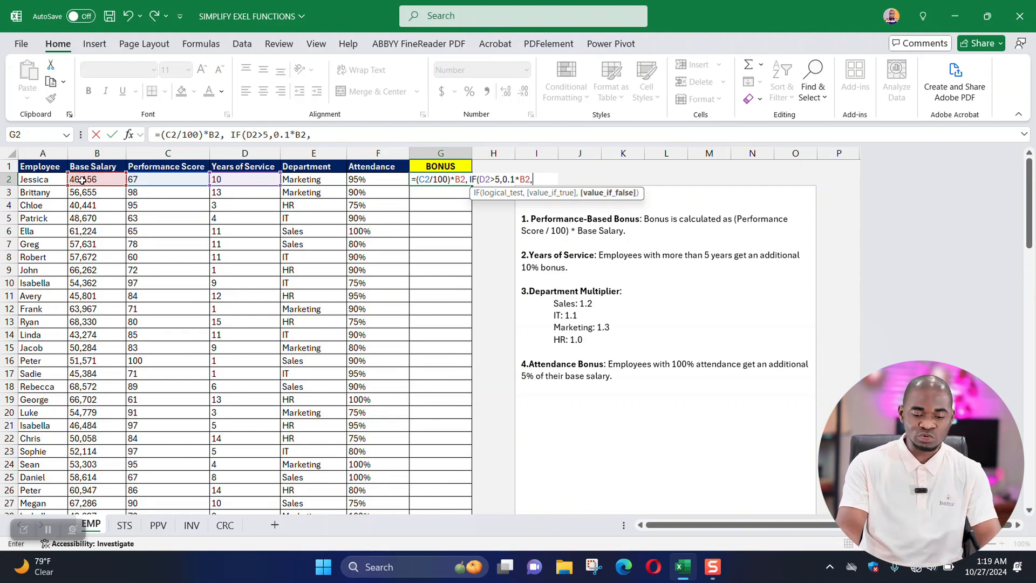
{"action": "type", "text": "0"}
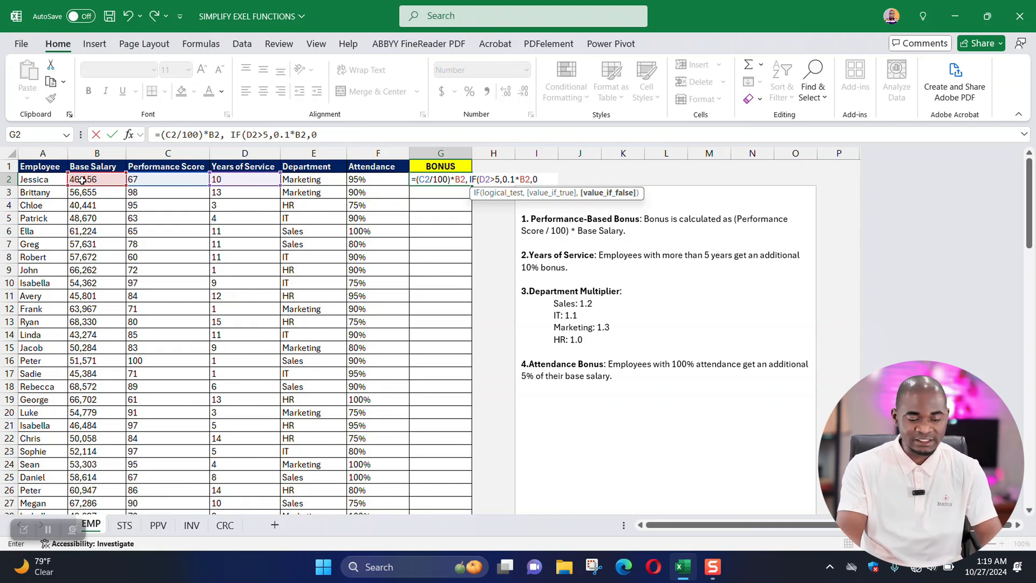
{"action": "type", "text": "),"}
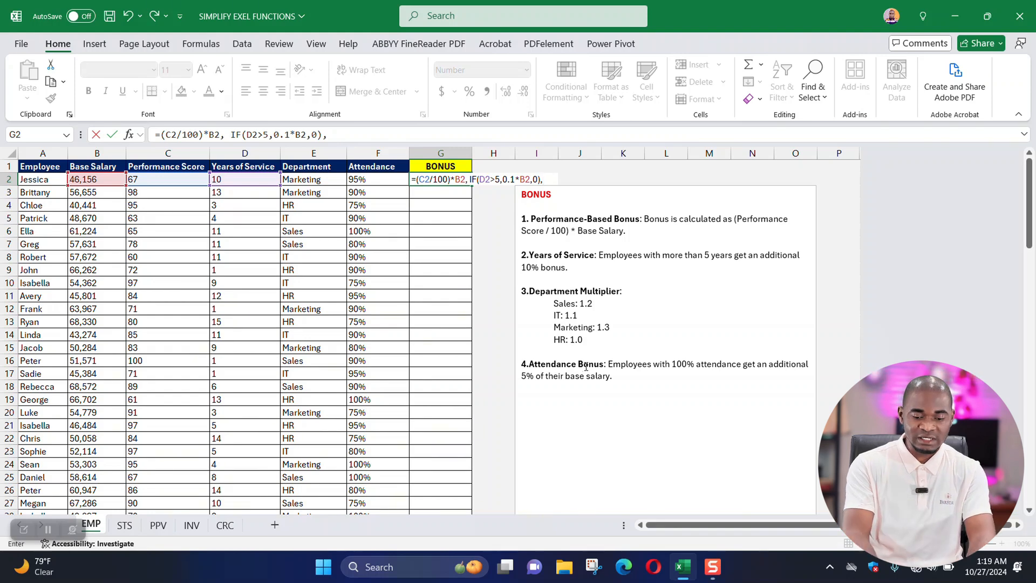
Append a second IF function to the G2 formula, testing whether attendance is full with F2="100%".
{"action": "type", "text": "if"}
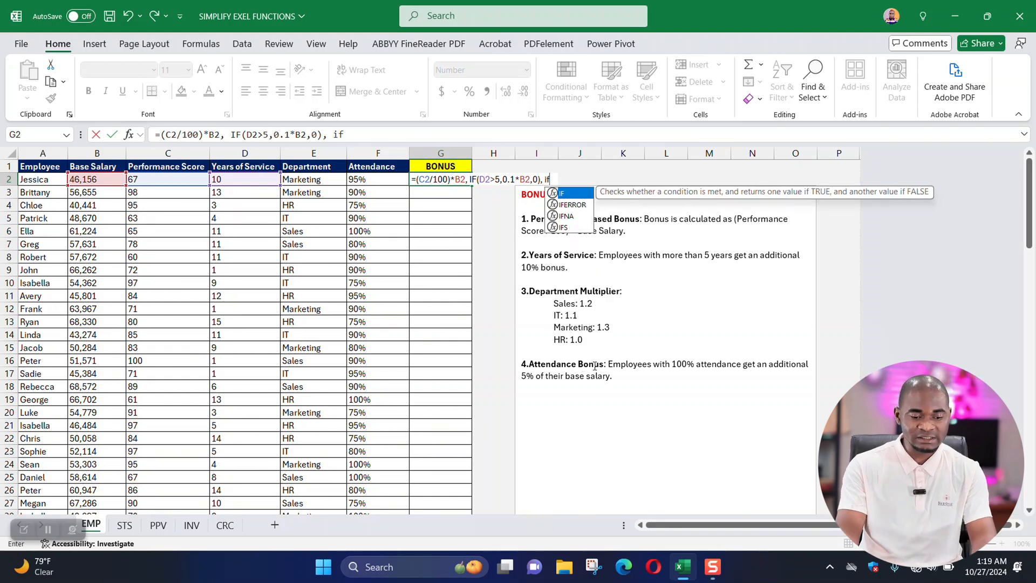
{"action": "key", "text": "Tab"}
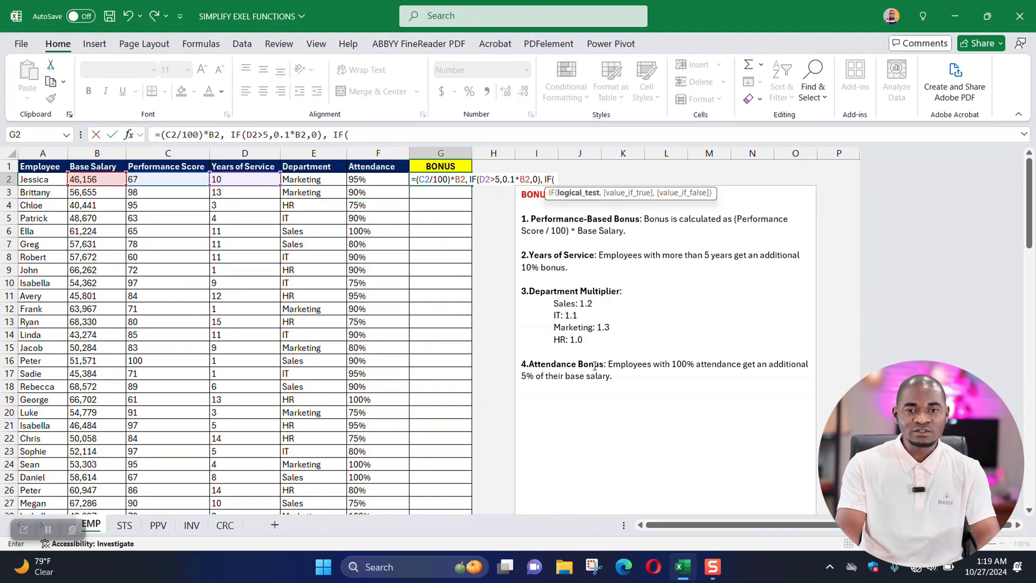
{"action": "left_click", "coordinate": [364, 181]}
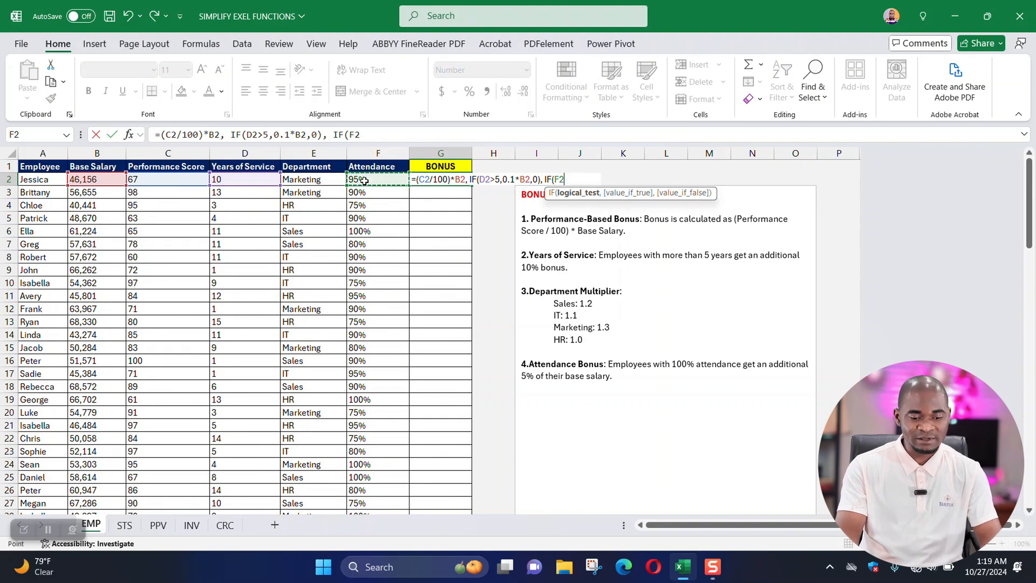
{"action": "type", "text": "="}
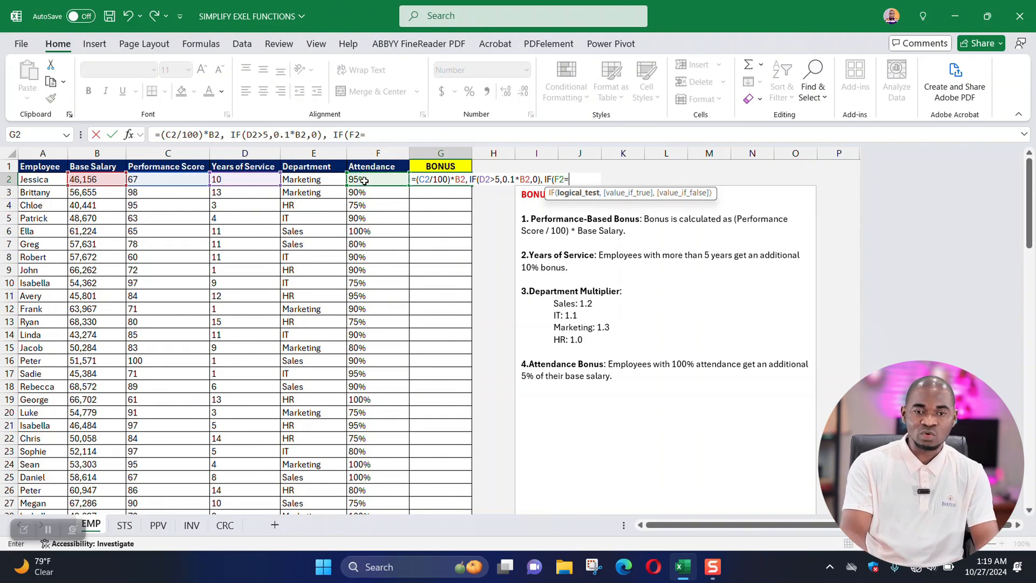
{"action": "type", "text": "\"100"}
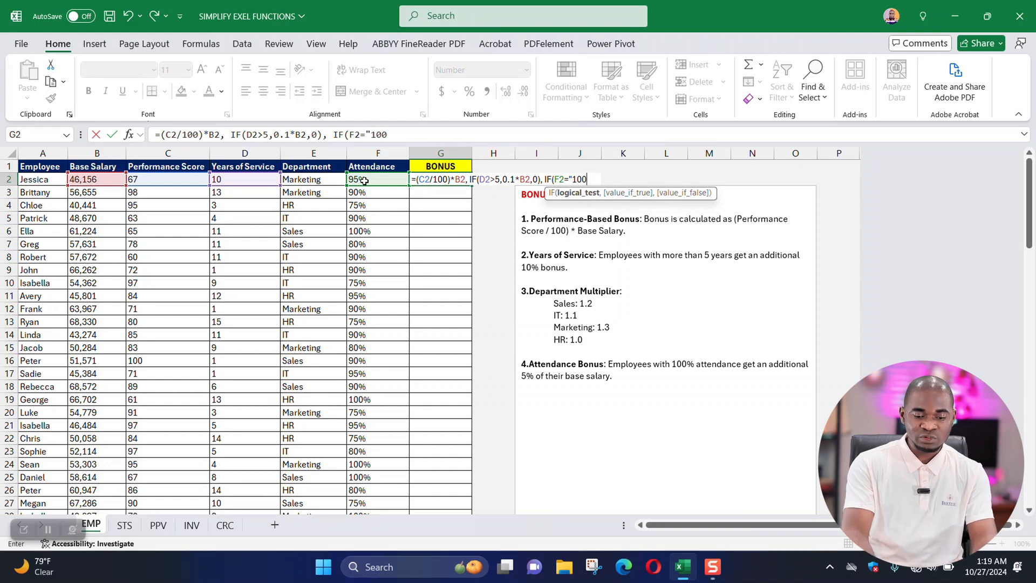
{"action": "type", "text": "%\""}
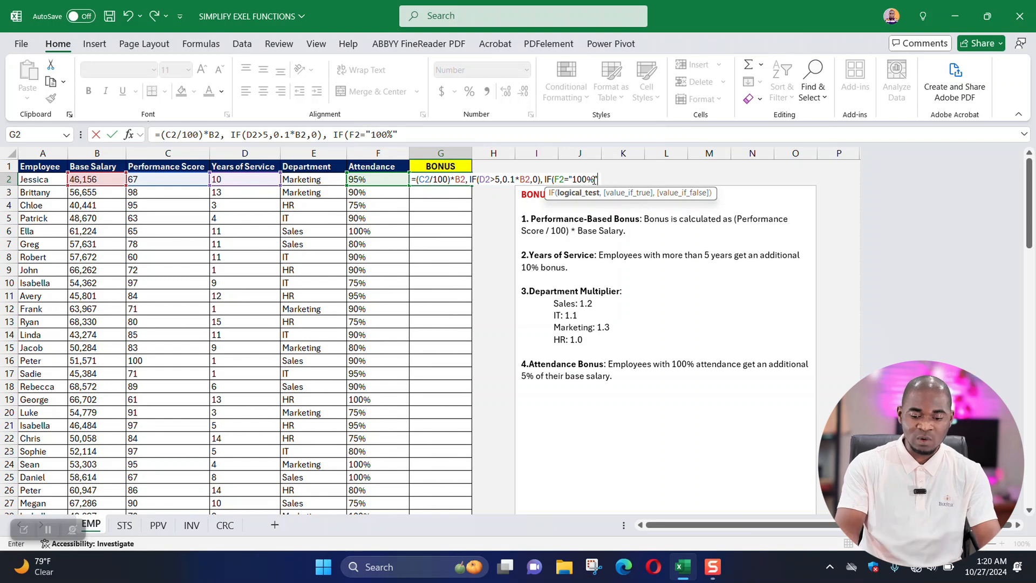
{"action": "type", "text": ","}
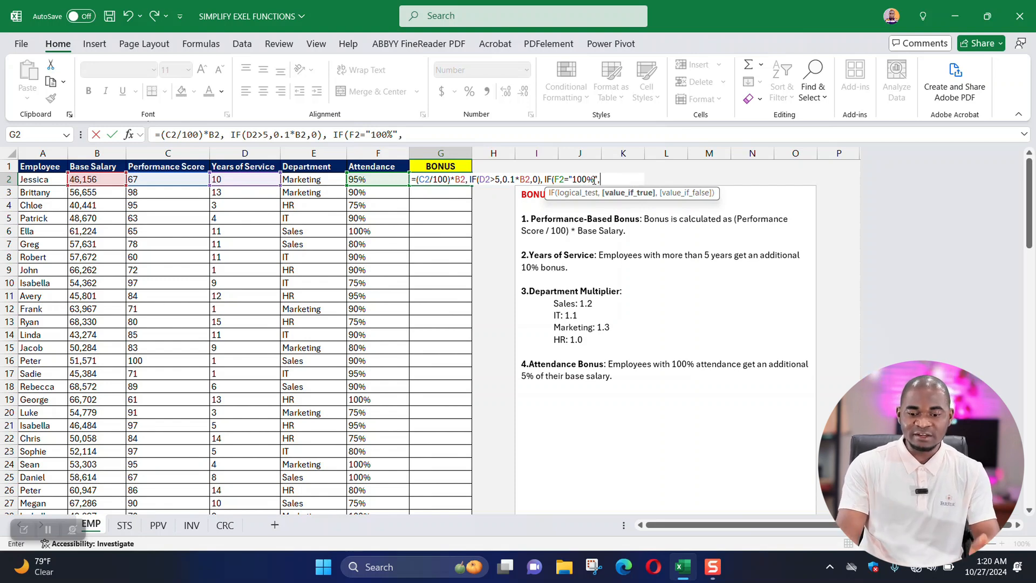
{"action": "type", "text": "0."}
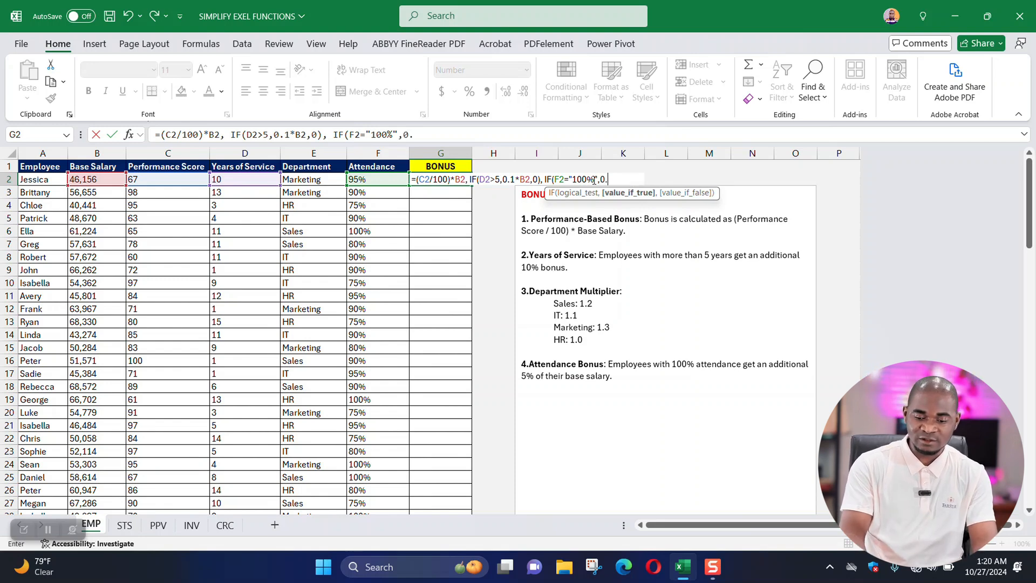
{"action": "type", "text": "05"}
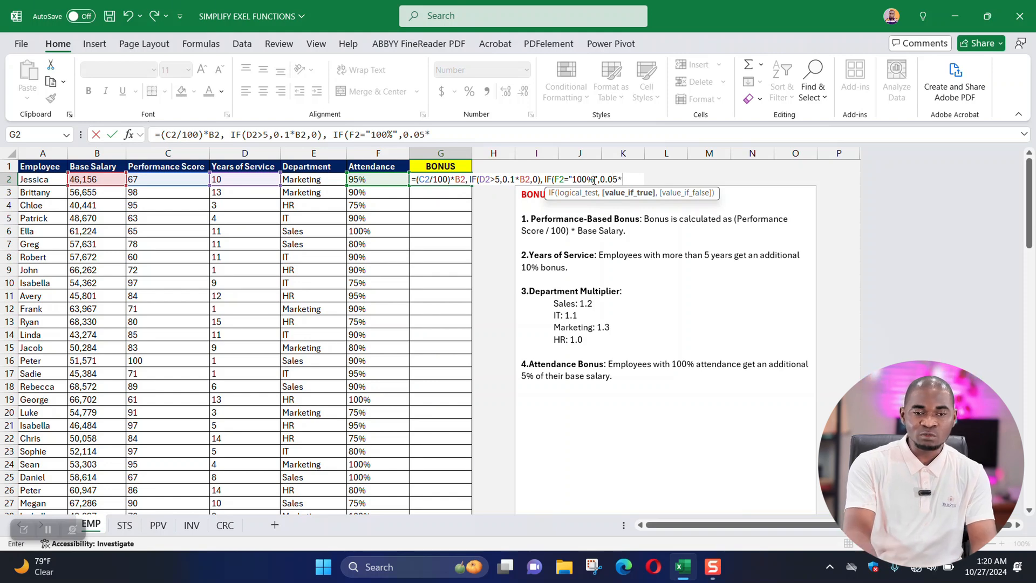
{"action": "type", "text": "*"}
Enter 0.05*B2 as the value the attendance IF returns when true.
{"action": "left_click", "coordinate": [96, 179]}
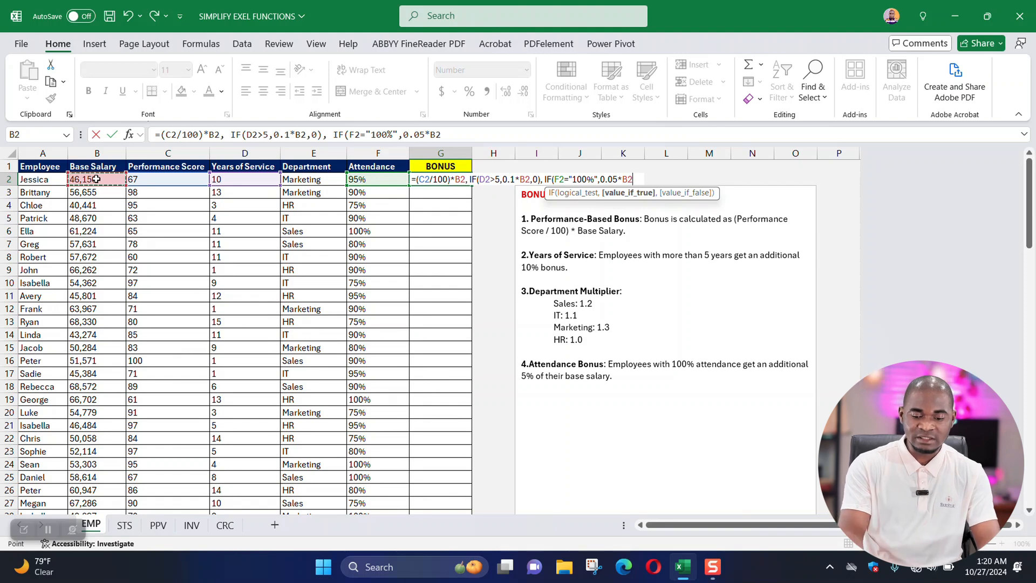
Close the attendance IF function in the G2 formula with a parenthesis.
{"action": "type", "text": ")"}
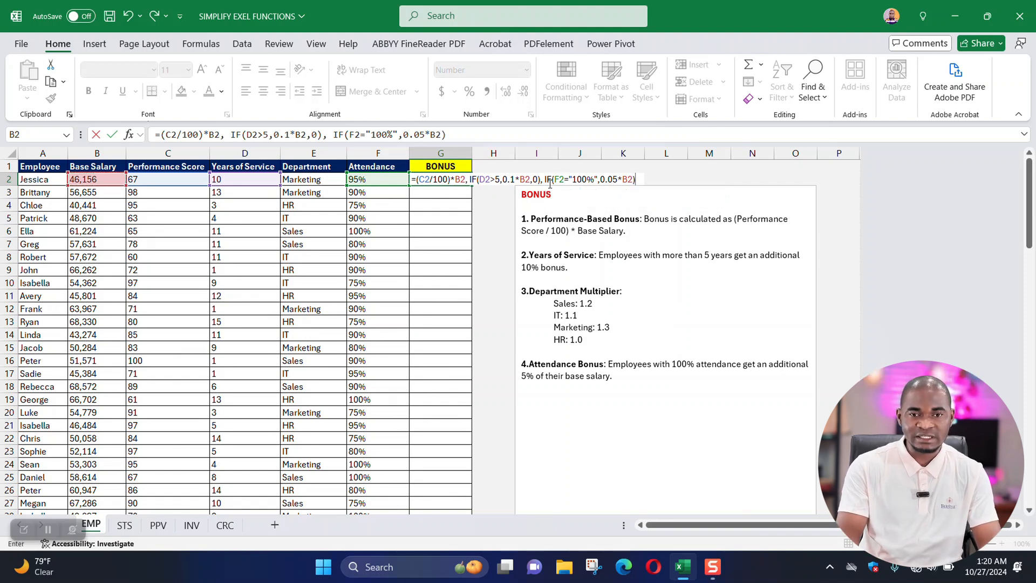
Review the performance, years-of-service and attendance terms of the G2 formula against the bonus rules.
{"action": "left_click", "coordinate": [442, 133]}
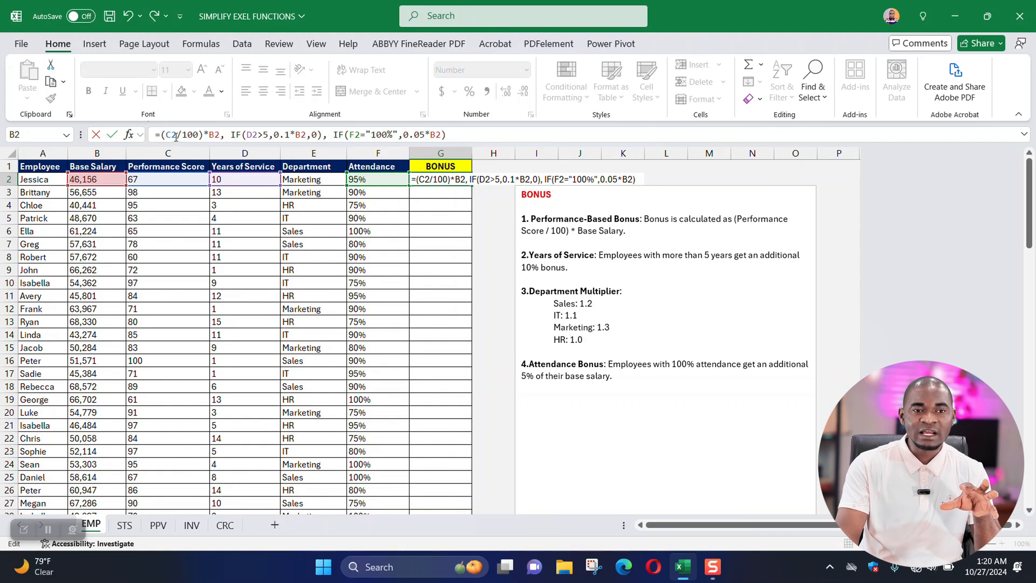
{"action": "left_click_drag", "start_coordinate": [162, 133], "coordinate": [205, 134]}
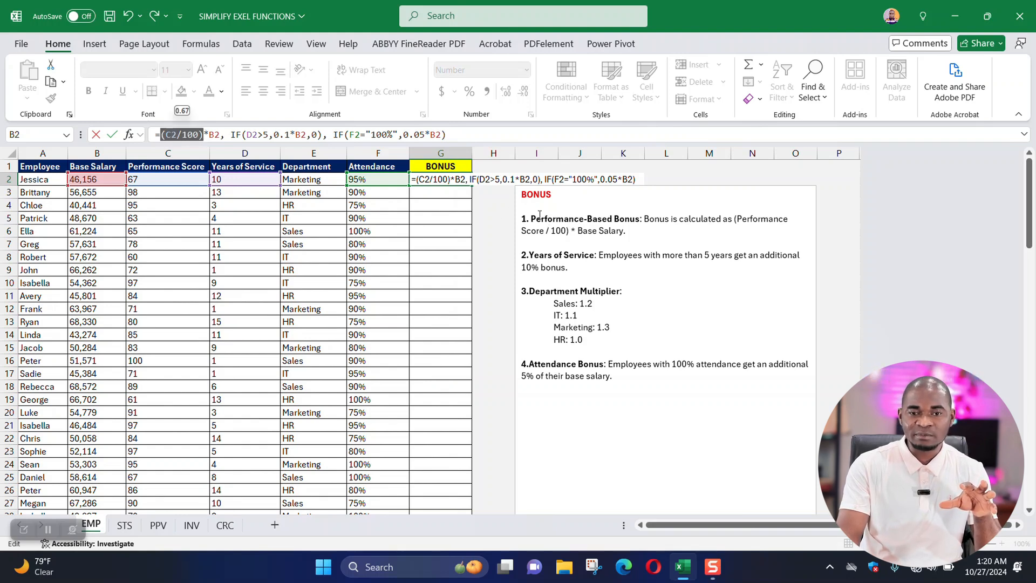
{"action": "double_click", "coordinate": [215, 135]}
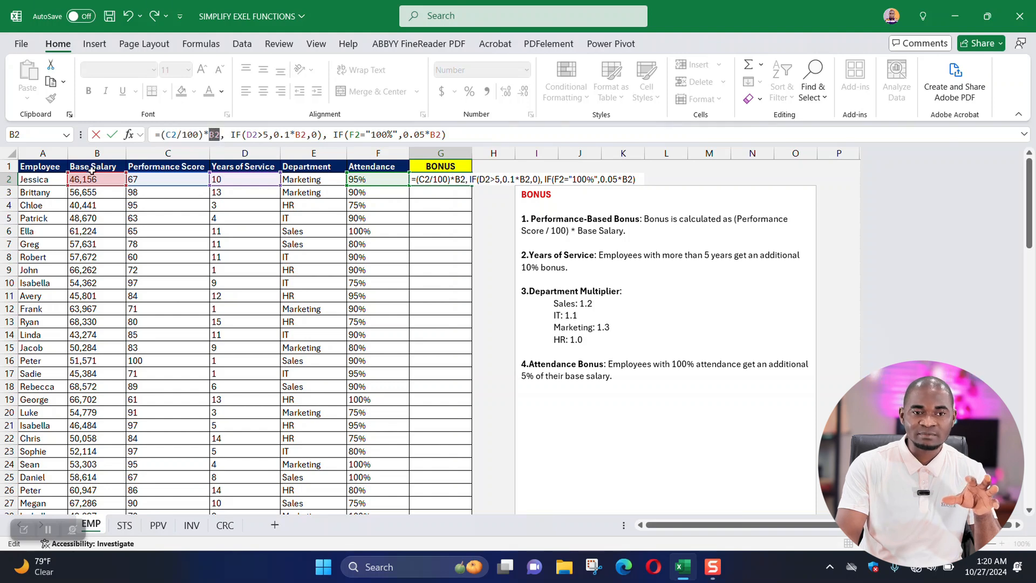
{"action": "left_click_drag", "start_coordinate": [235, 135], "coordinate": [262, 134]}
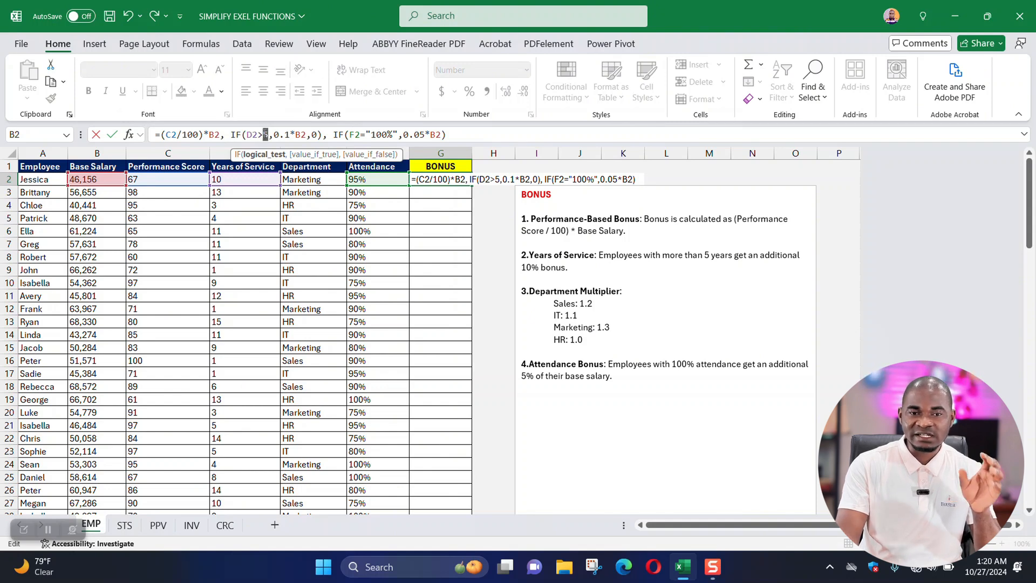
{"action": "left_click_drag", "start_coordinate": [284, 134], "coordinate": [296, 135]}
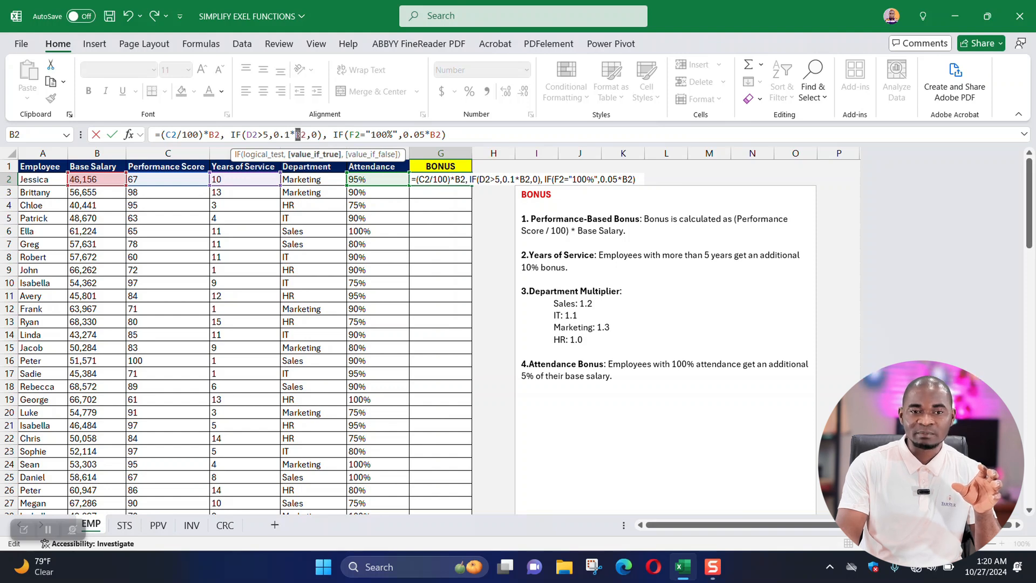
{"action": "left_click", "coordinate": [277, 134]}
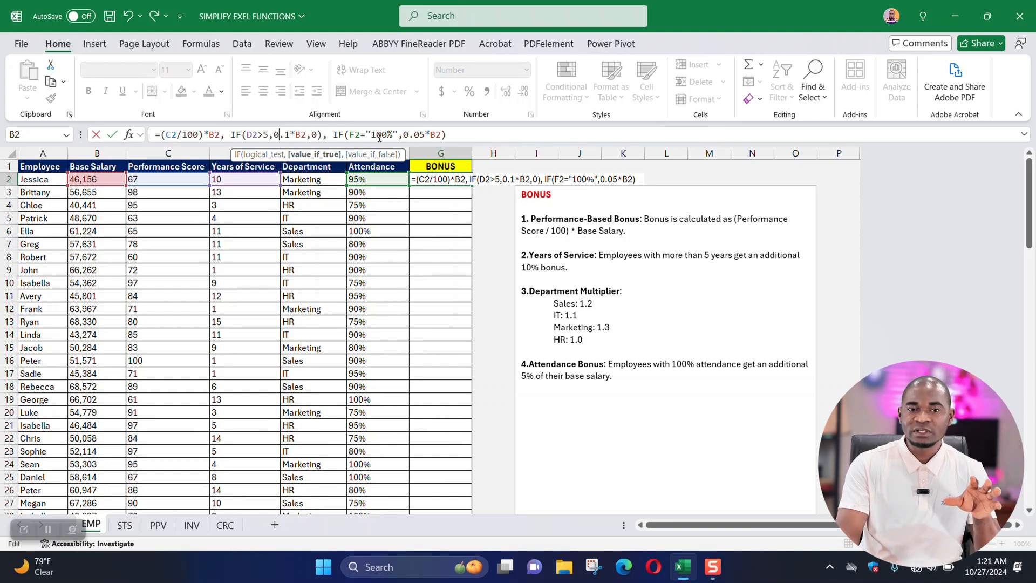
{"action": "double_click", "coordinate": [384, 136]}
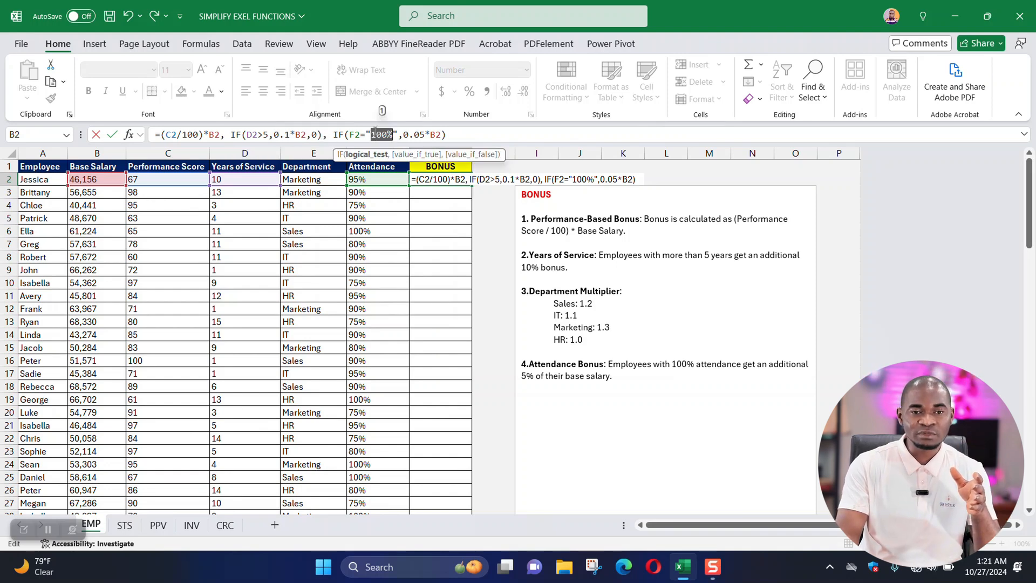
{"action": "double_click", "coordinate": [415, 134]}
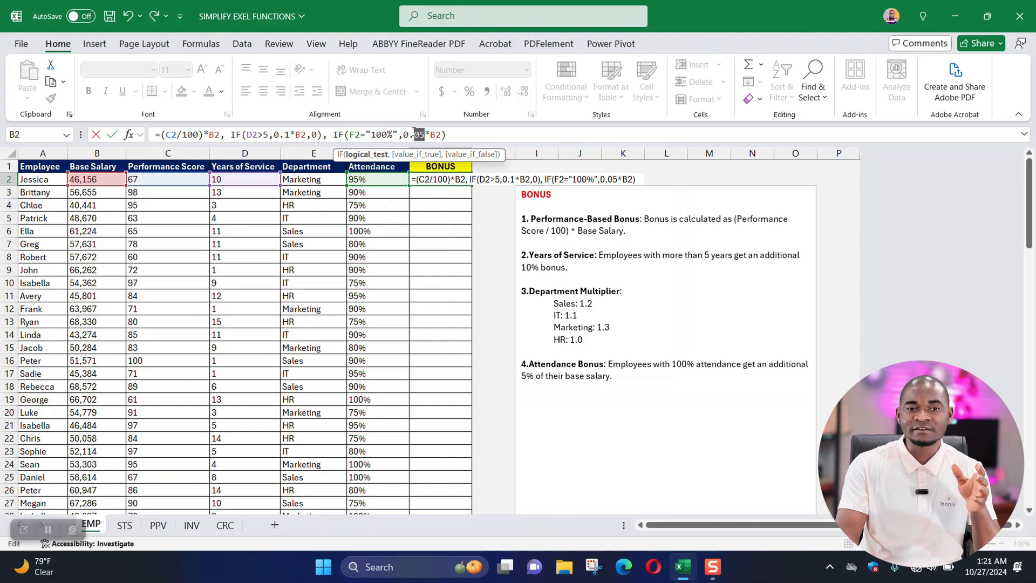
{"action": "left_click_drag", "start_coordinate": [415, 133], "coordinate": [408, 133]}
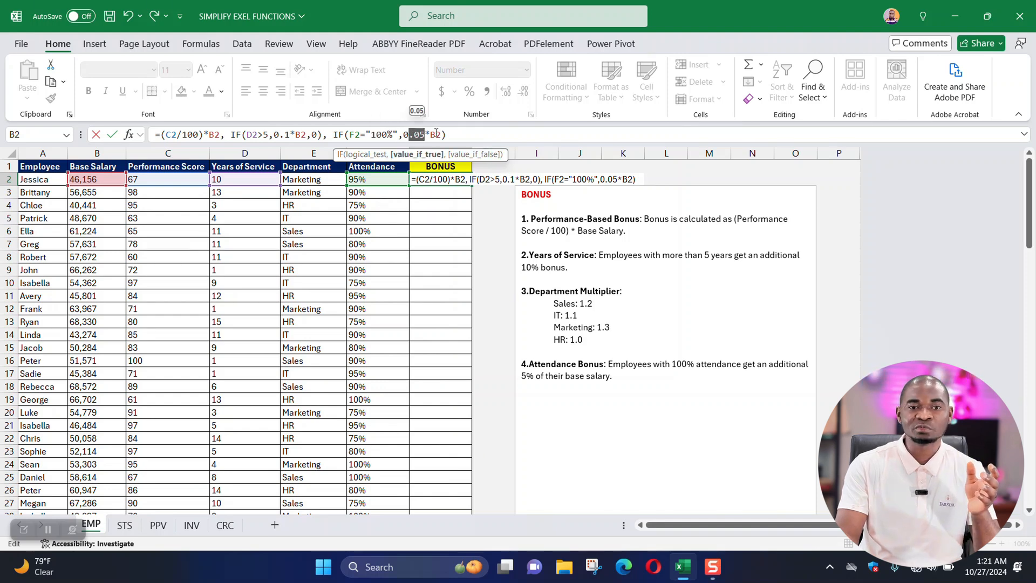
Add 0 as the value the attendance IF returns when false.
{"action": "left_click", "coordinate": [441, 134]}
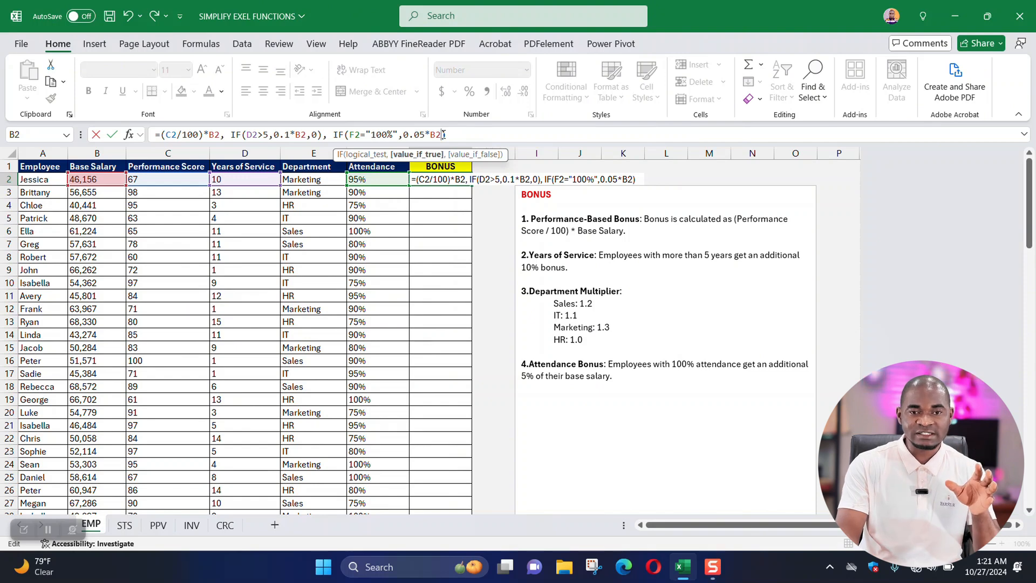
{"action": "type", "text": ","}
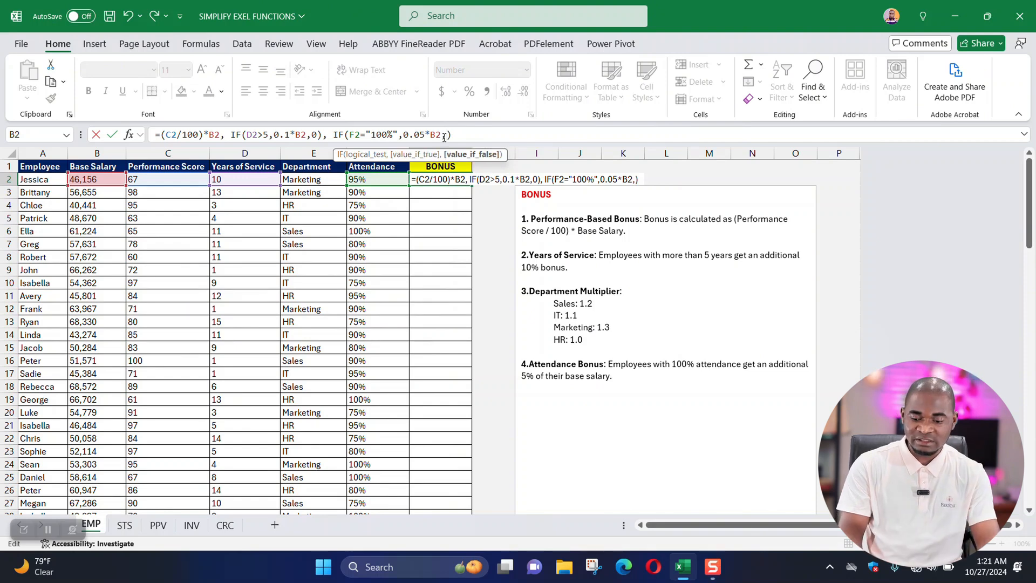
{"action": "type", "text": "0"}
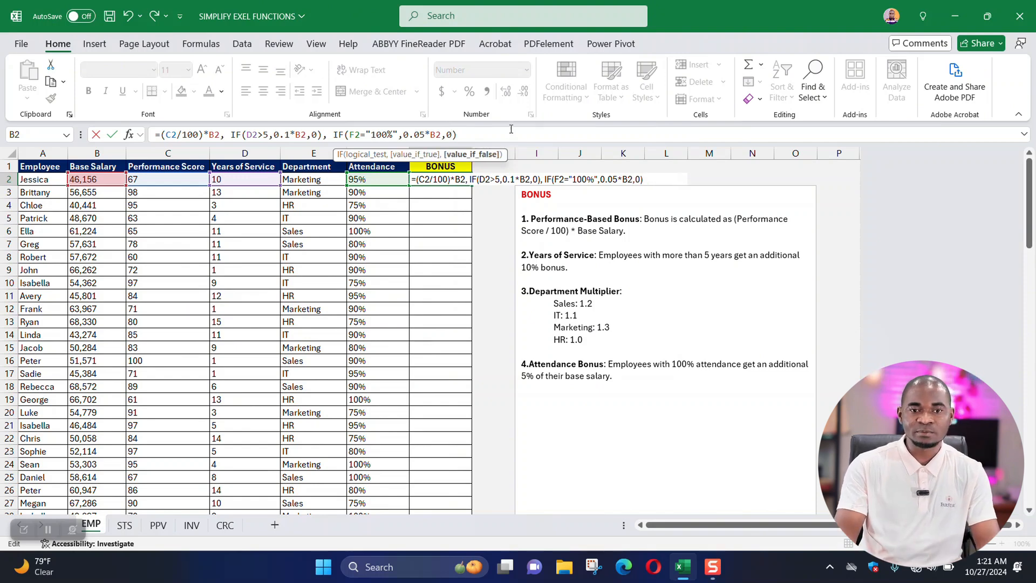
{"action": "left_click", "coordinate": [474, 134]}
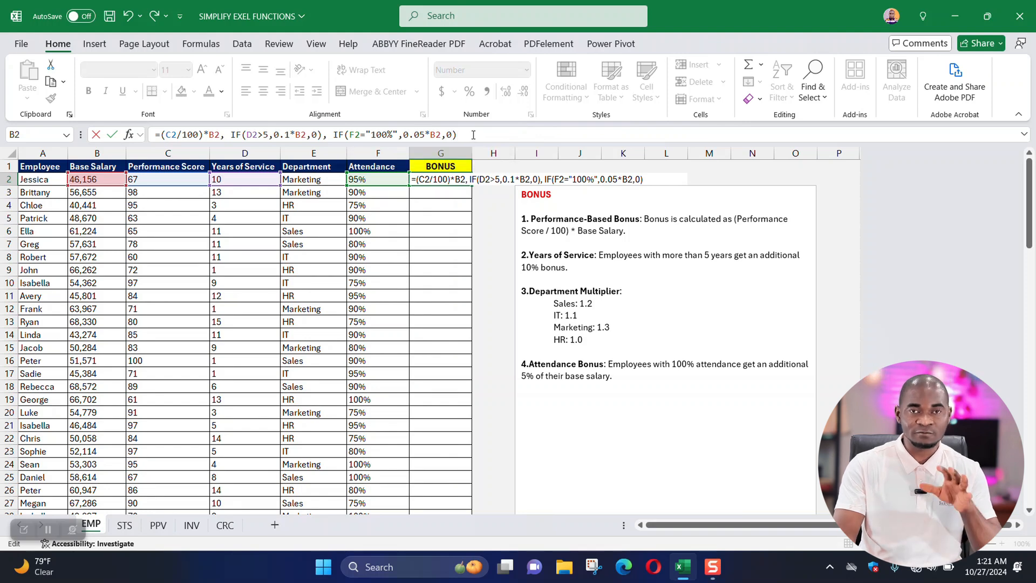
Wrap the whole G2 expression, with its performance term and both IF functions, in a SUM function.
{"action": "left_click_drag", "start_coordinate": [485, 135], "coordinate": [161, 124]}
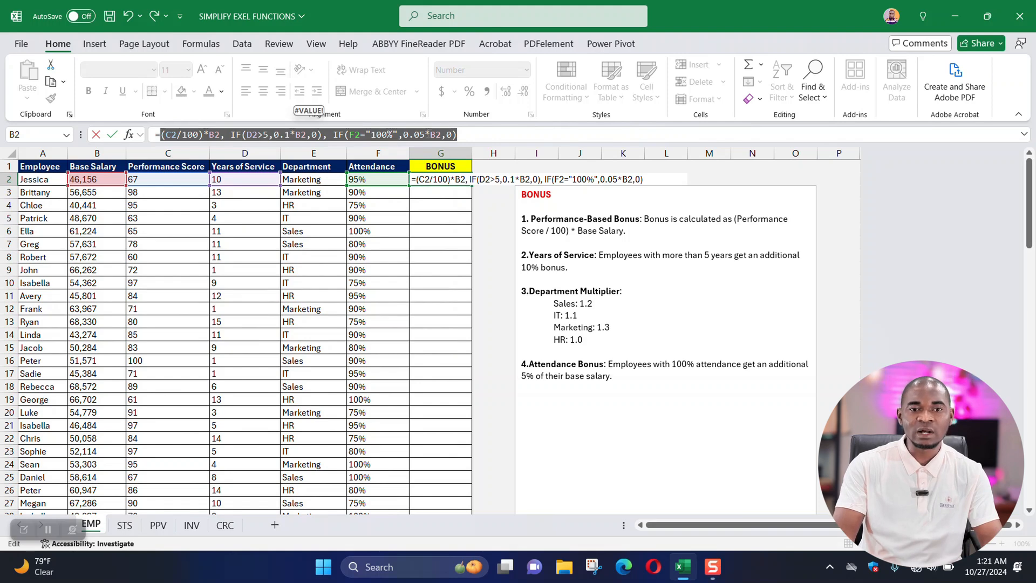
{"action": "left_click", "coordinate": [474, 134]}
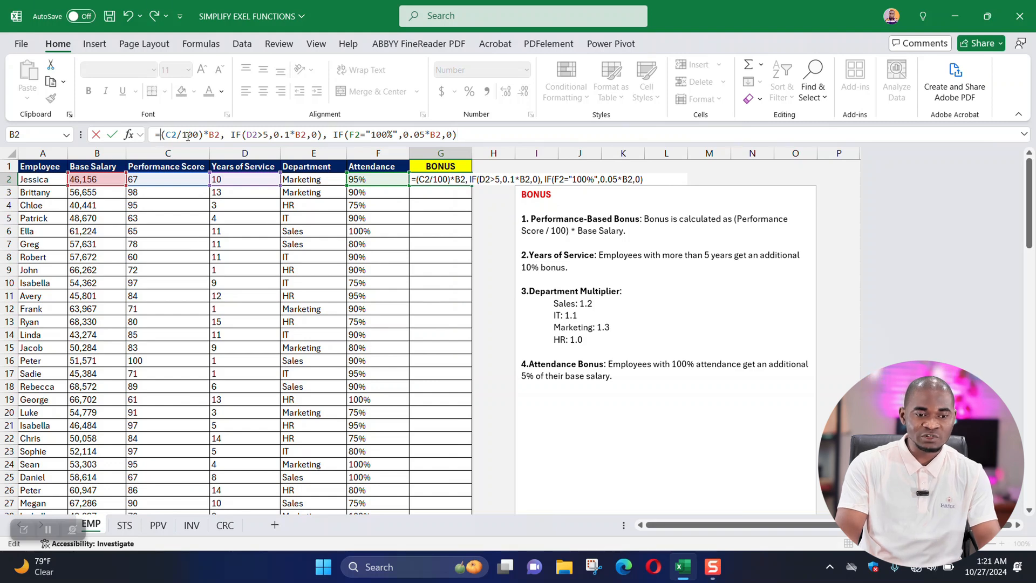
{"action": "type", "text": "sum"}
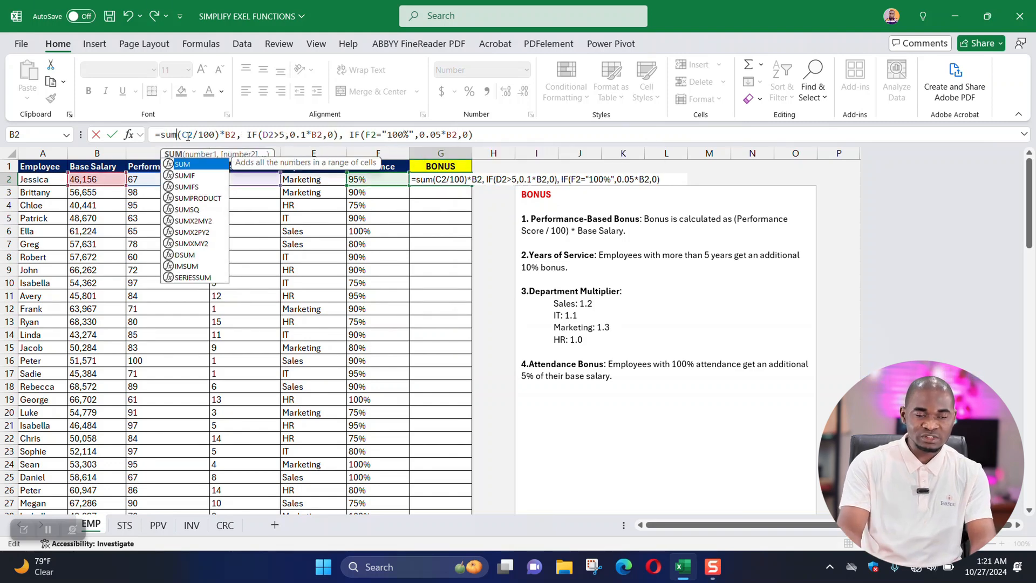
{"action": "key", "text": "Tab"}
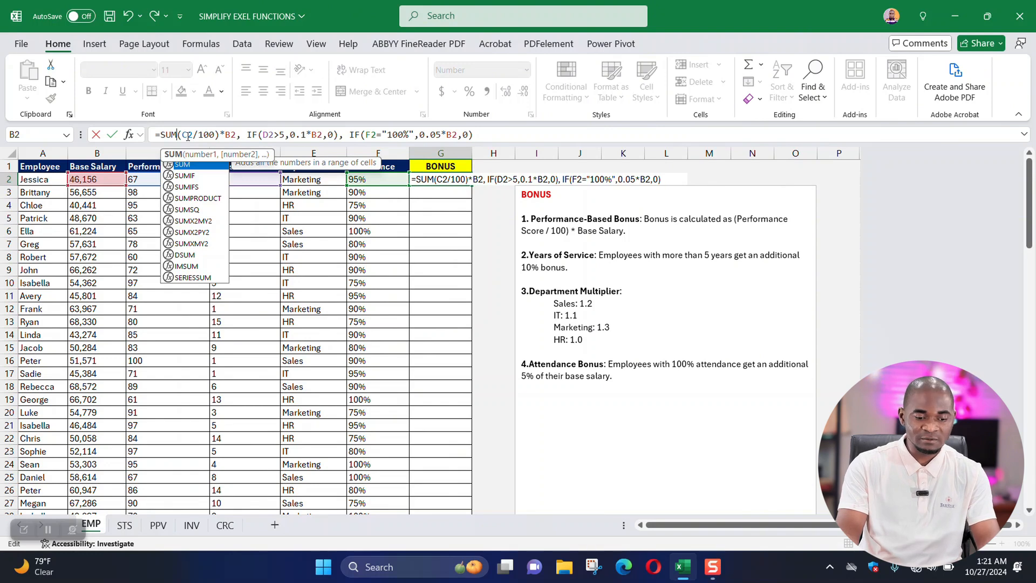
{"action": "type", "text": "("}
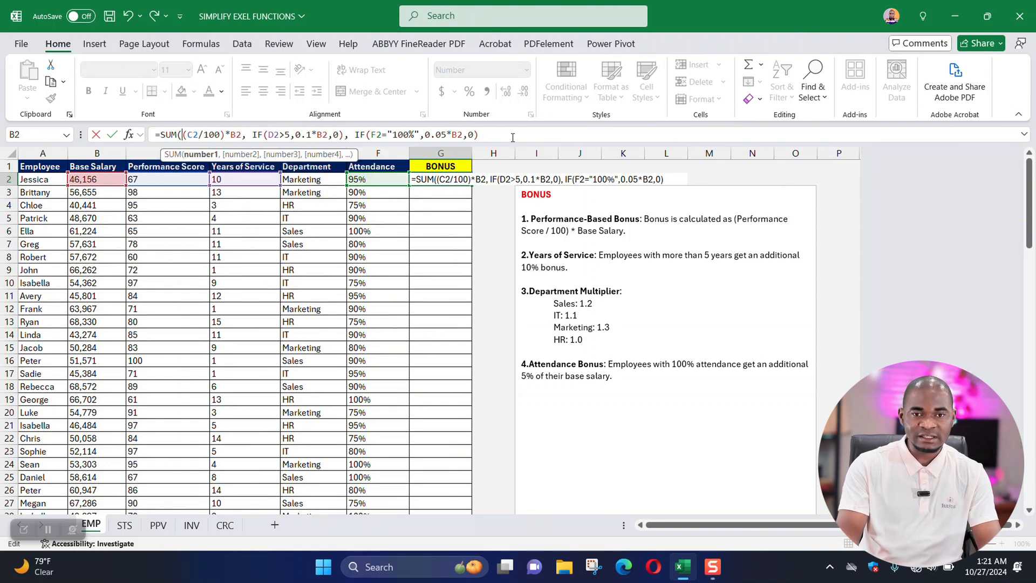
{"action": "left_click", "coordinate": [512, 137]}
{"action": "type", "text": ")"}
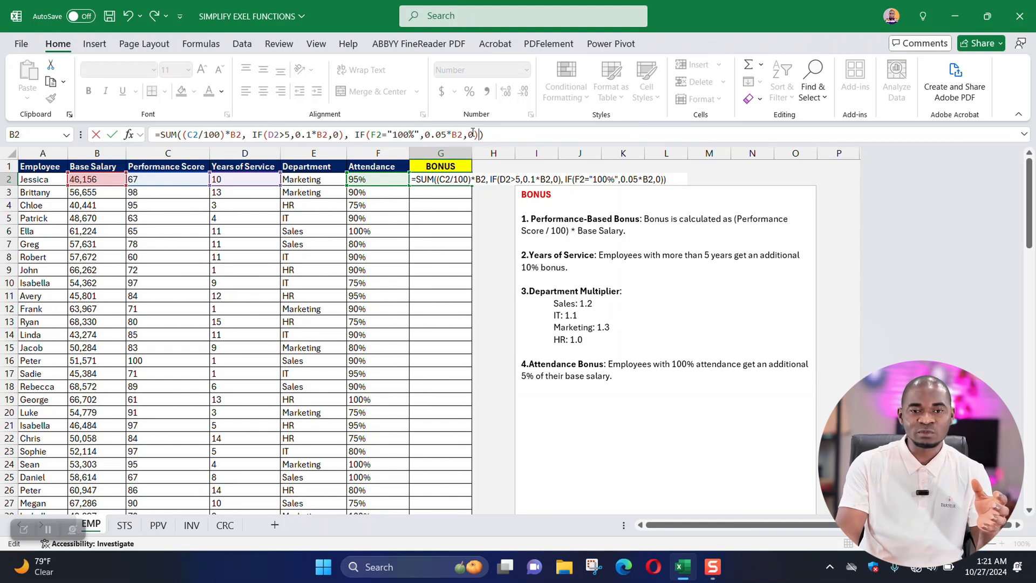
Multiply the SUM result by a VLOOKUP function that uses the department in E2 as its lookup value.
{"action": "left_click_drag", "start_coordinate": [484, 135], "coordinate": [154, 134]}
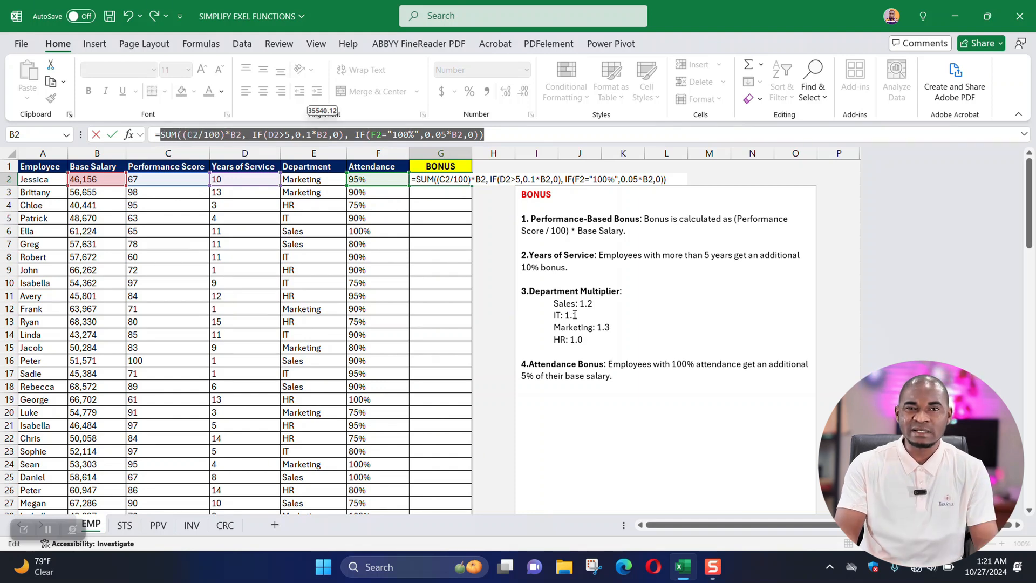
{"action": "left_click", "coordinate": [509, 134]}
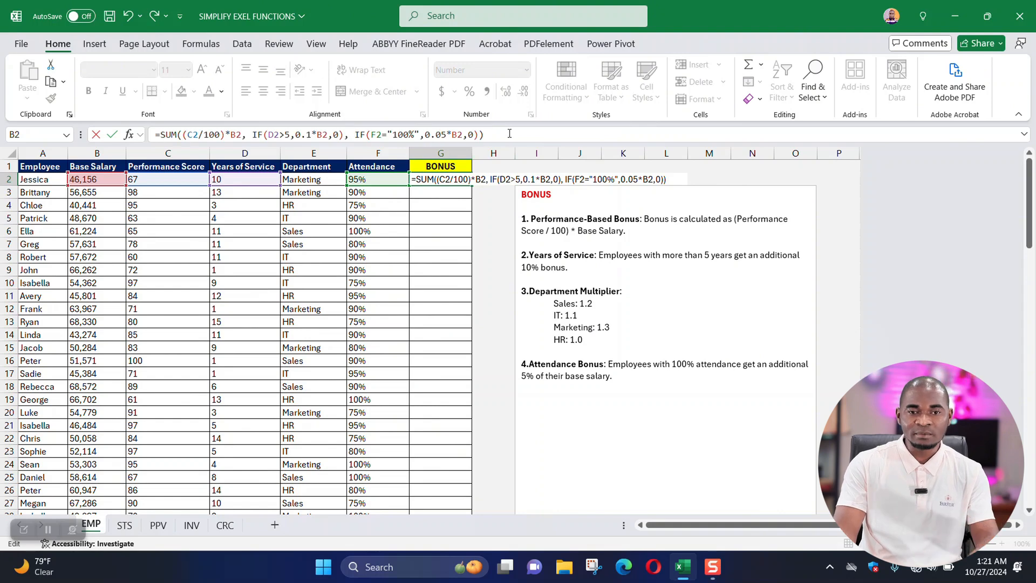
{"action": "type", "text": "*"}
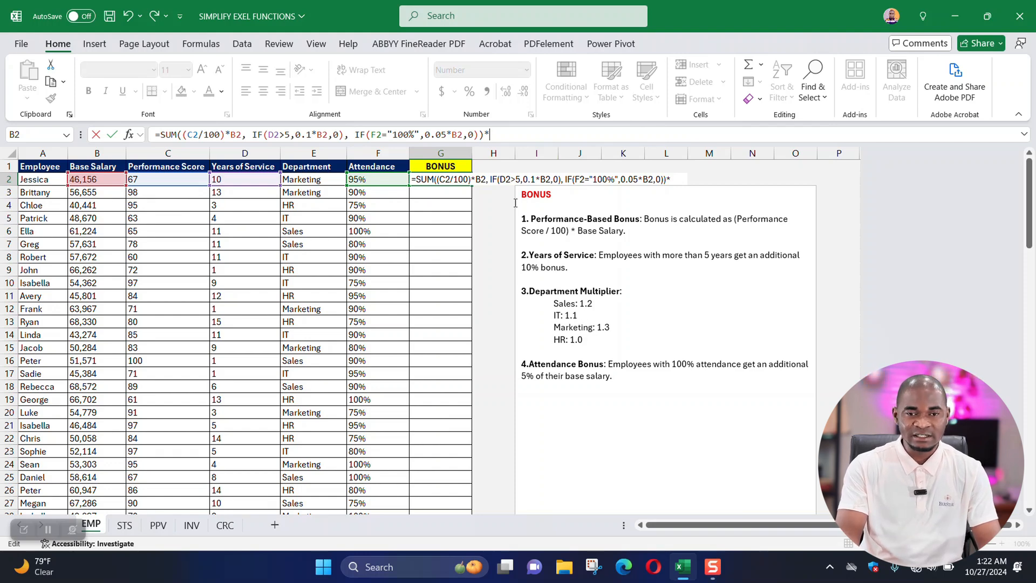
{"action": "type", "text": "vlook"}
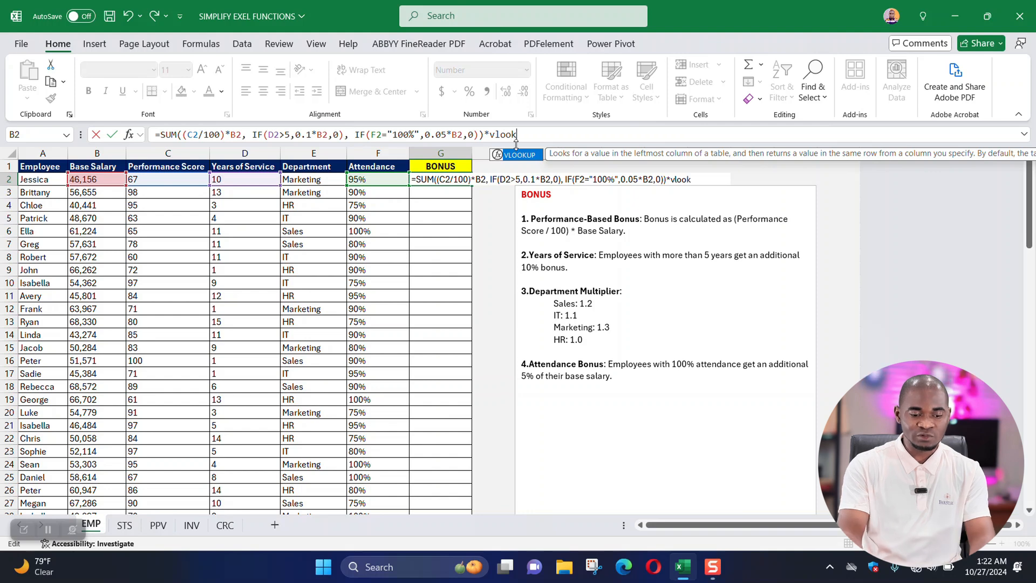
{"action": "key", "text": "Tab"}
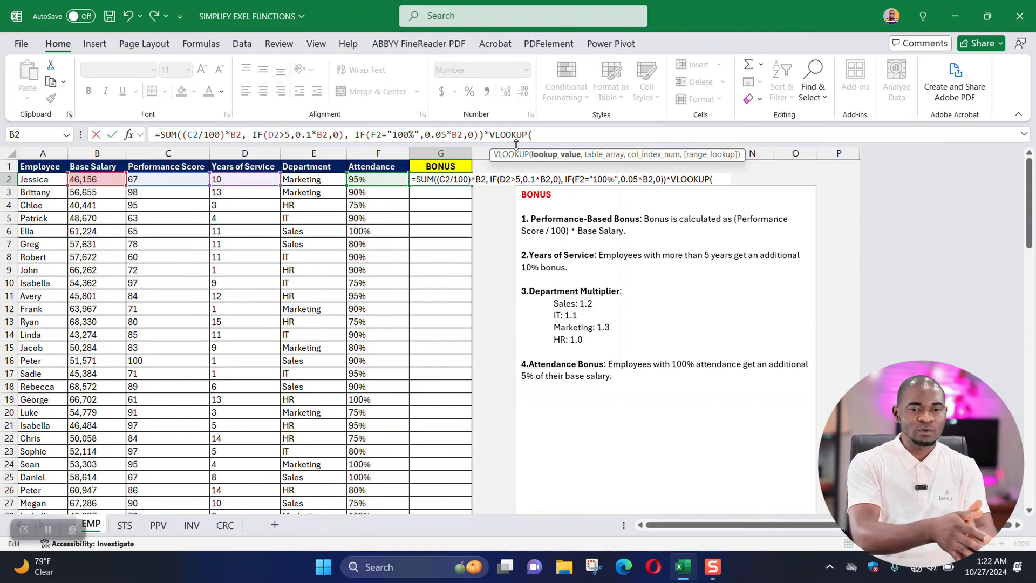
{"action": "left_click", "coordinate": [300, 183]}
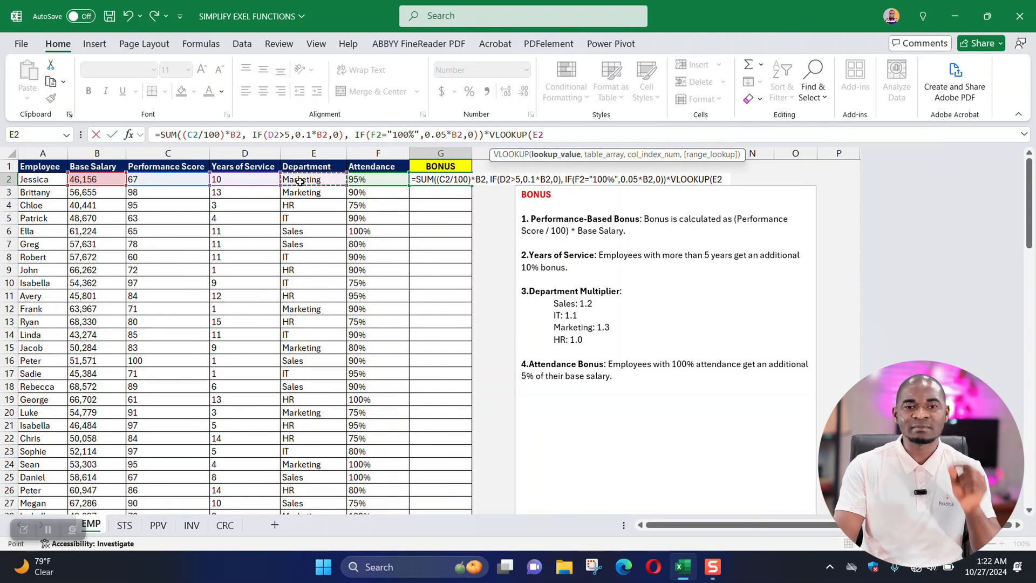
{"action": "type", "text": ","}
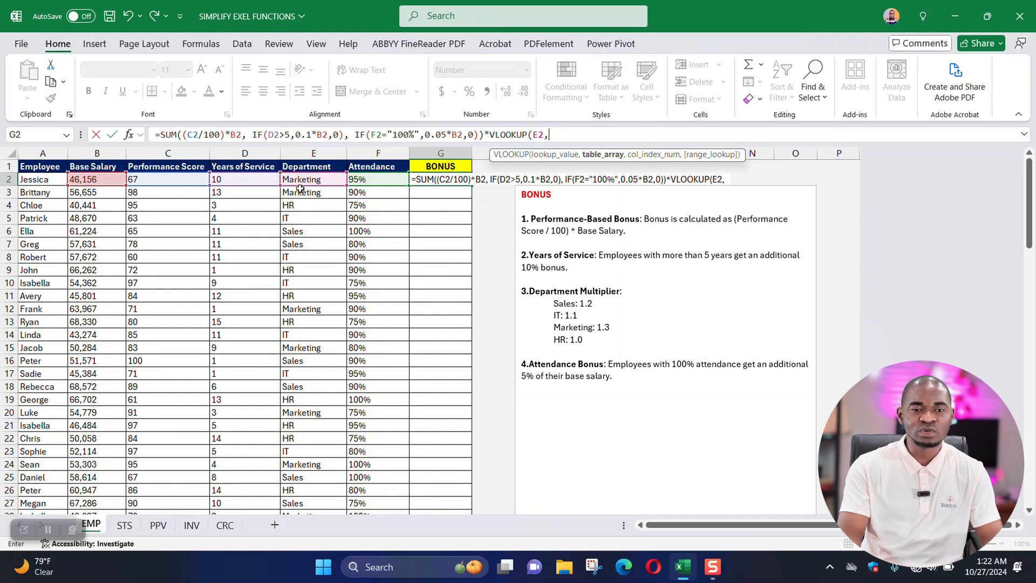
{"action": "left_click_drag", "start_coordinate": [296, 196], "coordinate": [374, 467]}
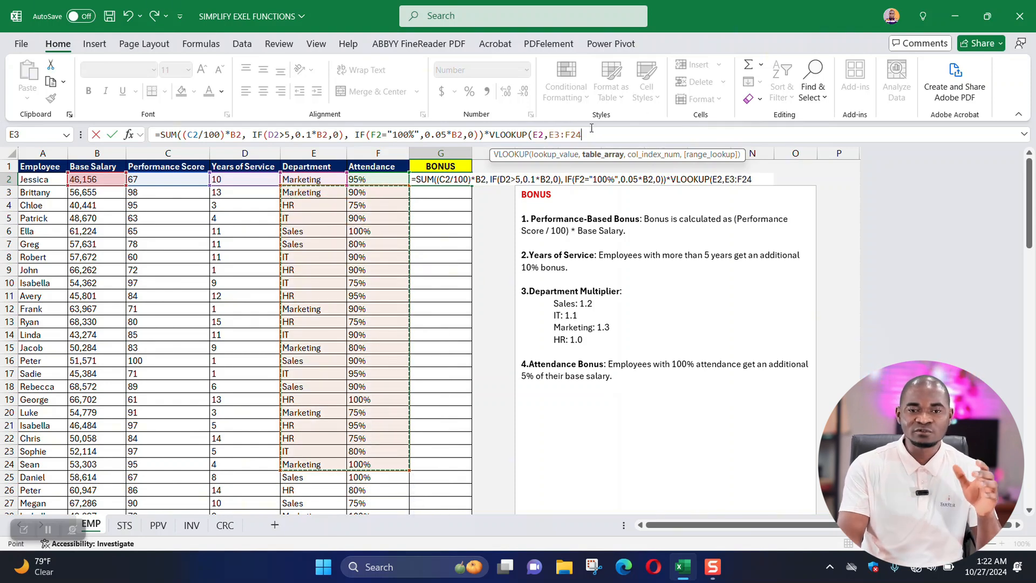
{"action": "left_click_drag", "start_coordinate": [587, 134], "coordinate": [549, 134]}
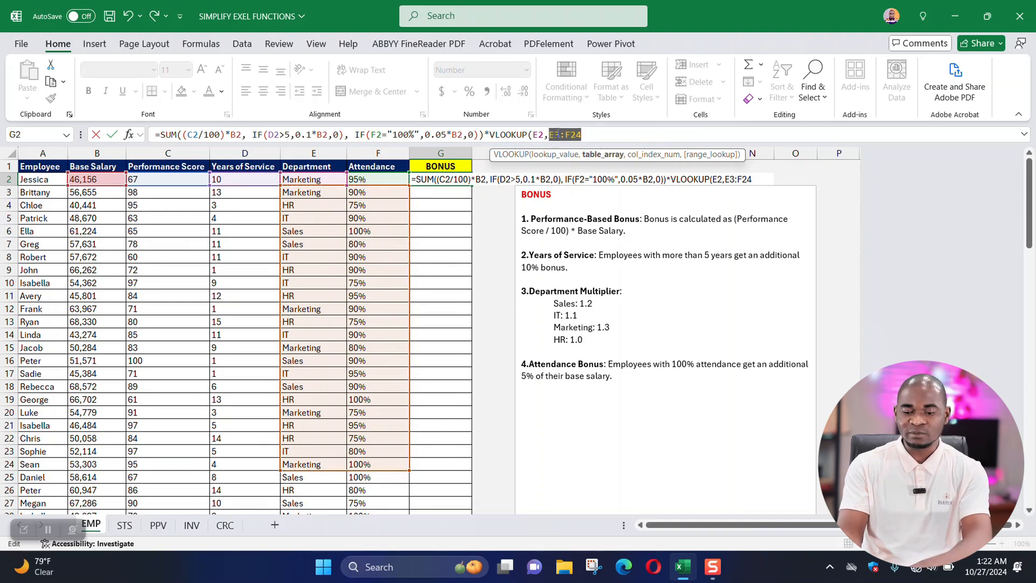
{"action": "key", "text": "BackSpace"}
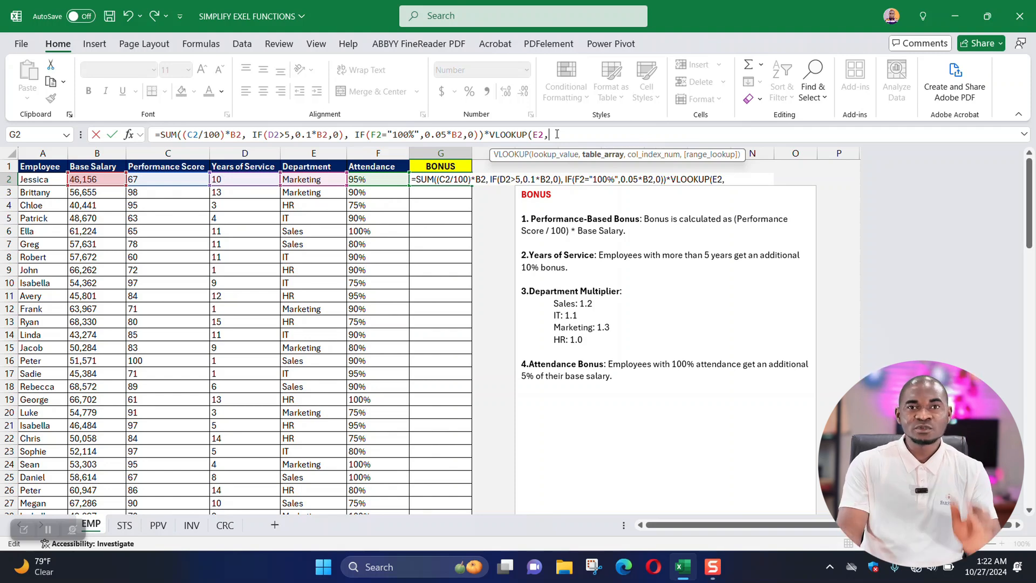
Start an inline array constant as the VLOOKUP table array in G2, with "Sales",1.2 as its first row.
{"action": "type", "text": "{"}
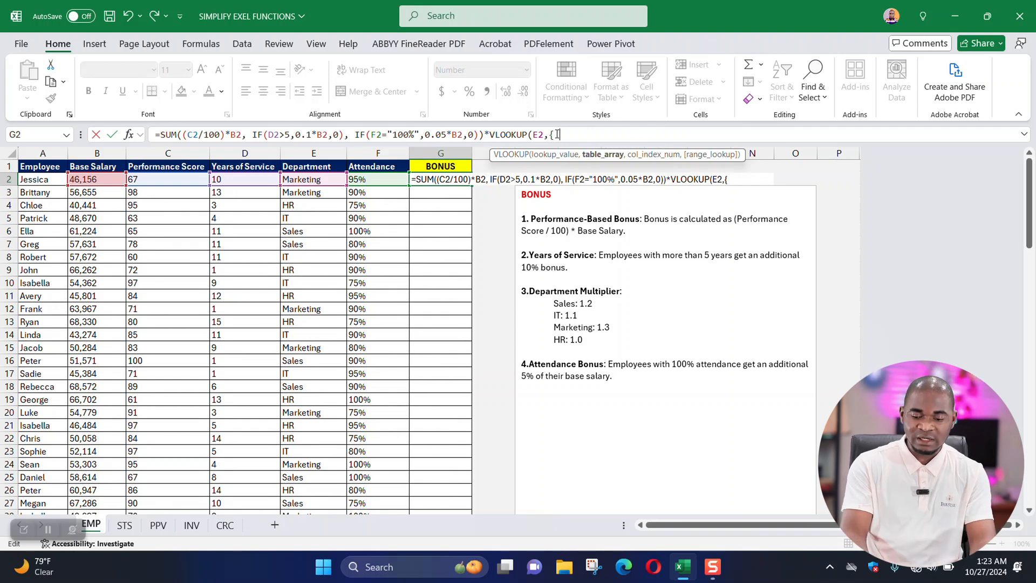
{"action": "type", "text": "\""}
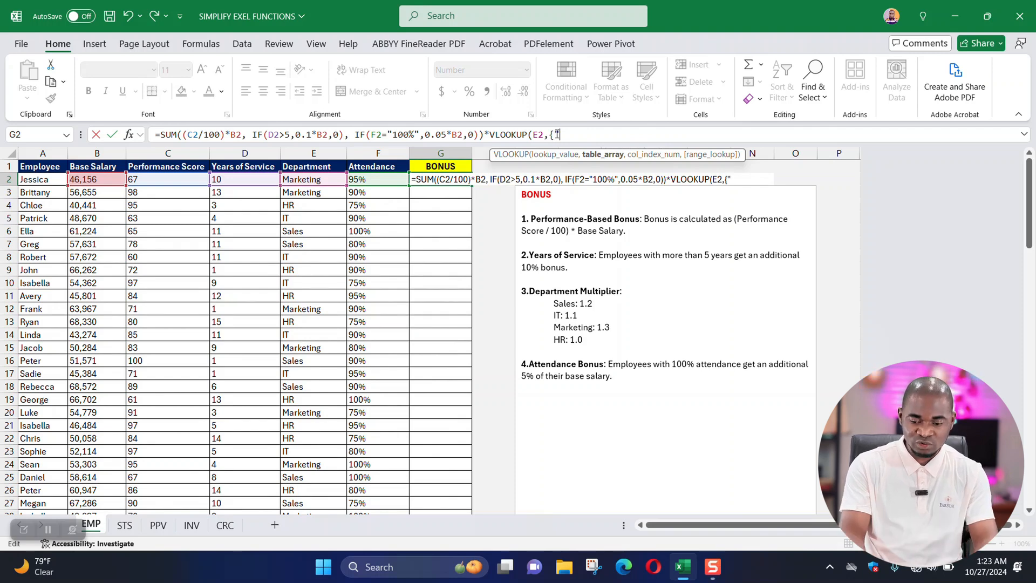
{"action": "type", "text": "\""}
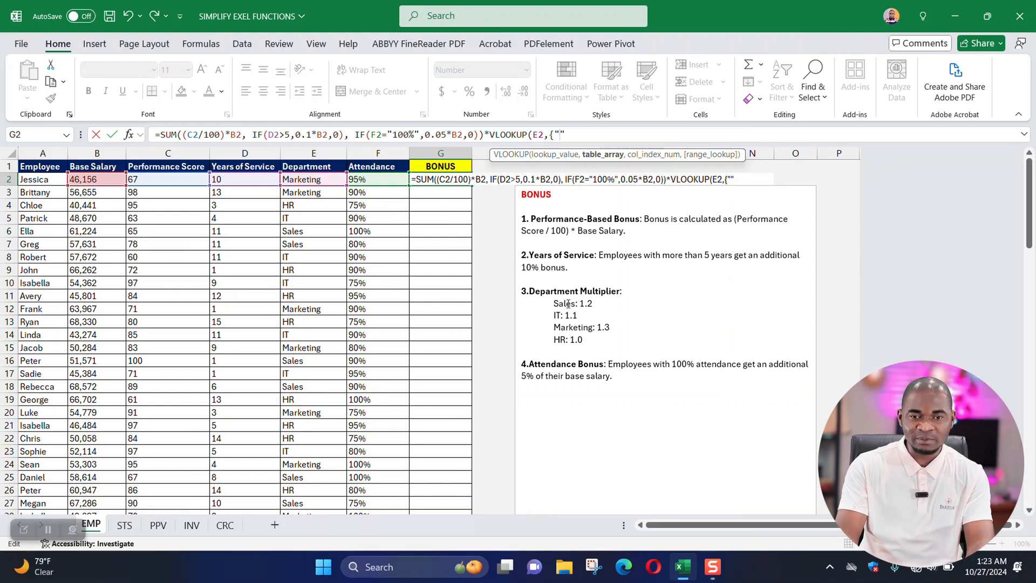
{"action": "type", "text": "Sales"}
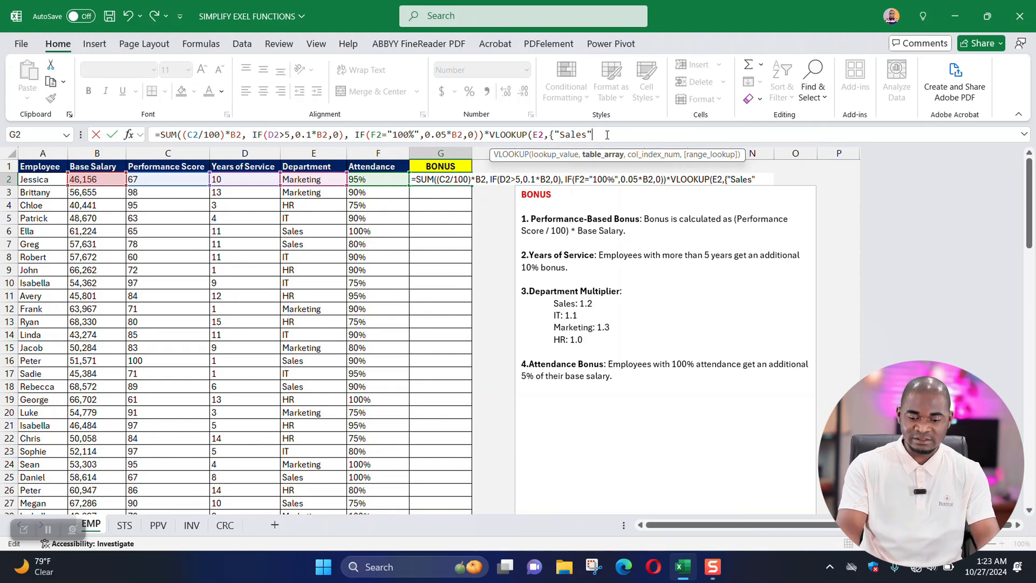
{"action": "type", "text": ","}
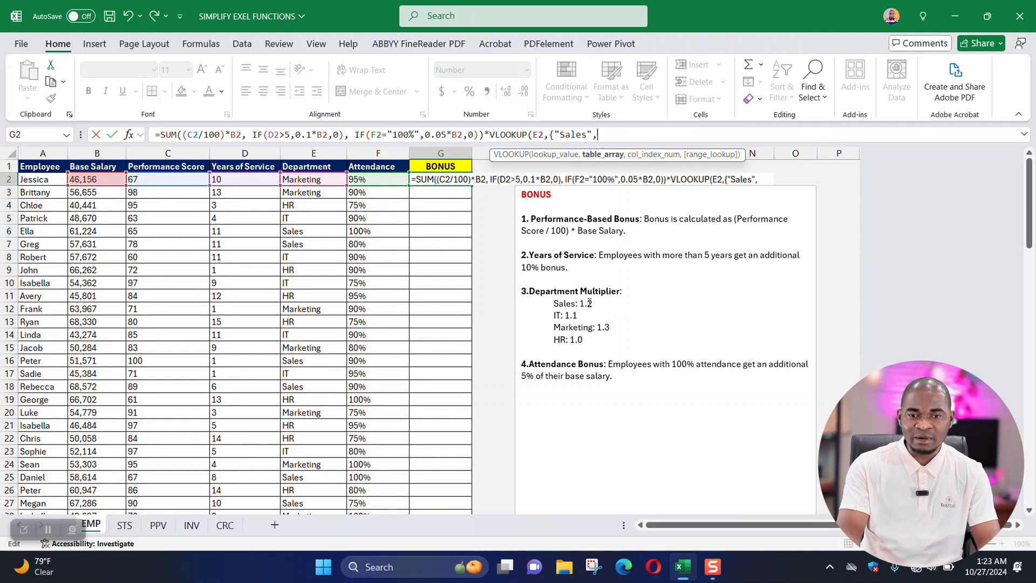
{"action": "type", "text": "1.2"}
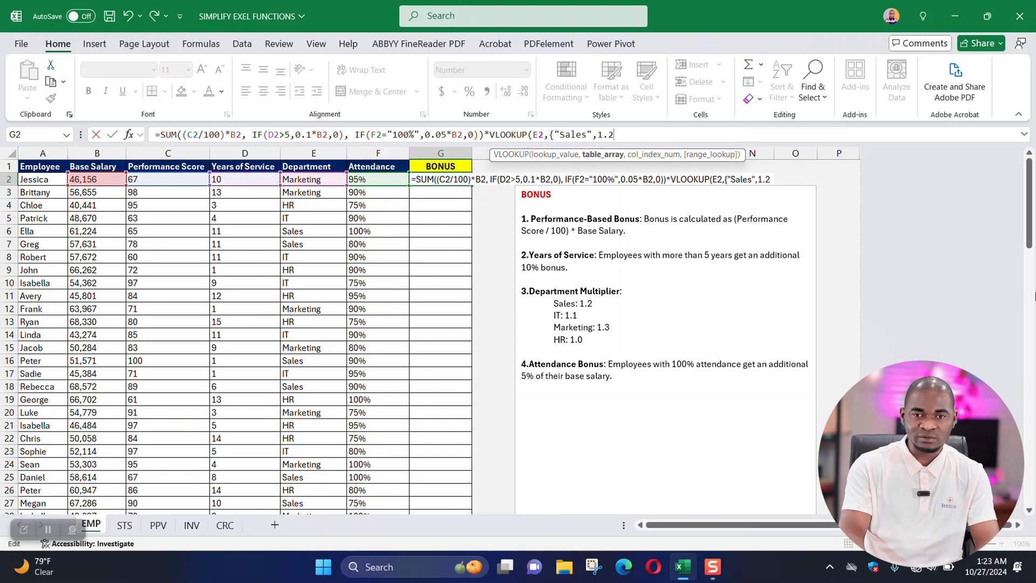
{"action": "type", "text": ";"}
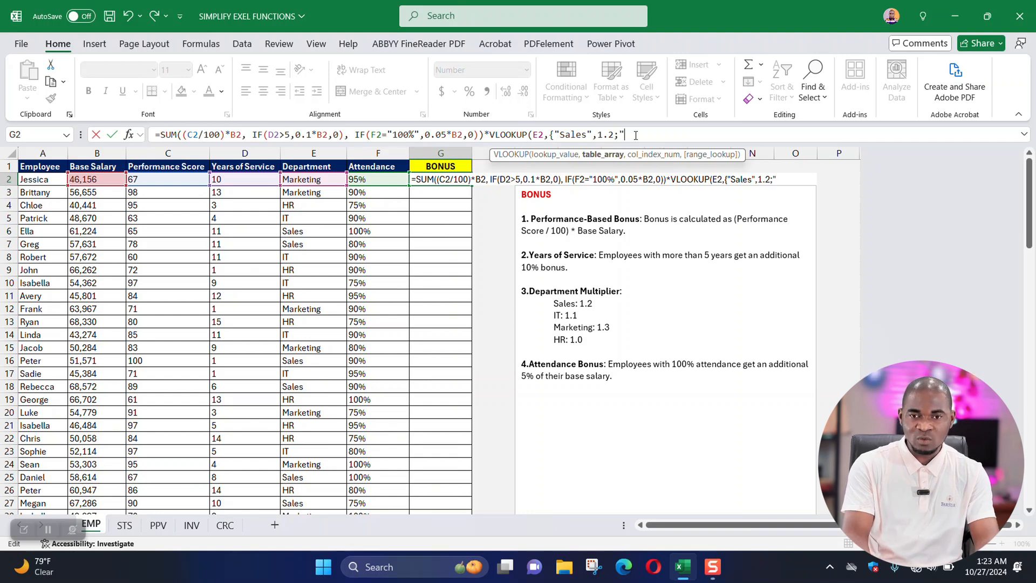
Add a second row to the array constant pairing "IT" with 1.1, using semicolons as row separators.
{"action": "type", "text": "\""}
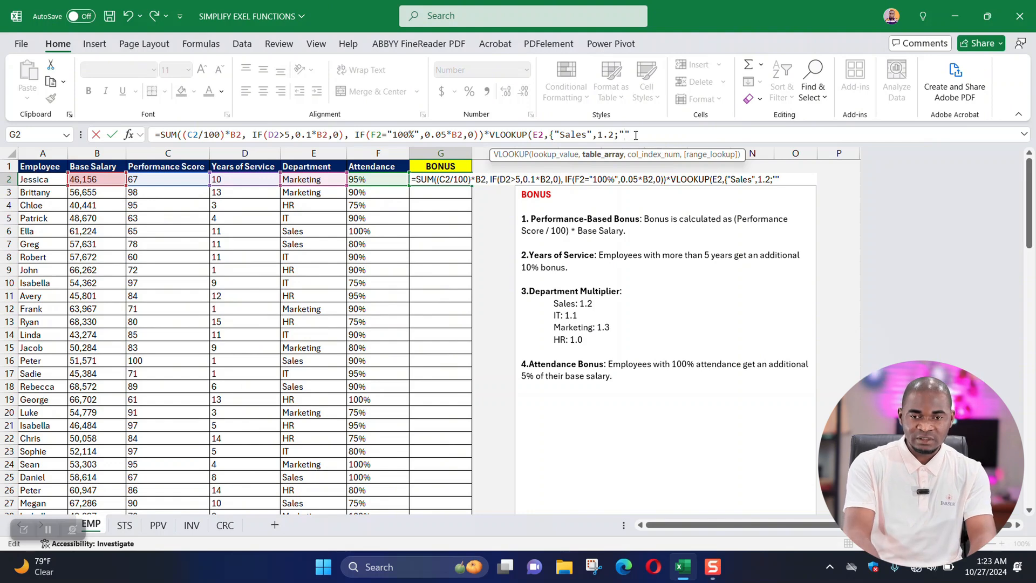
{"action": "type", "text": "IT"}
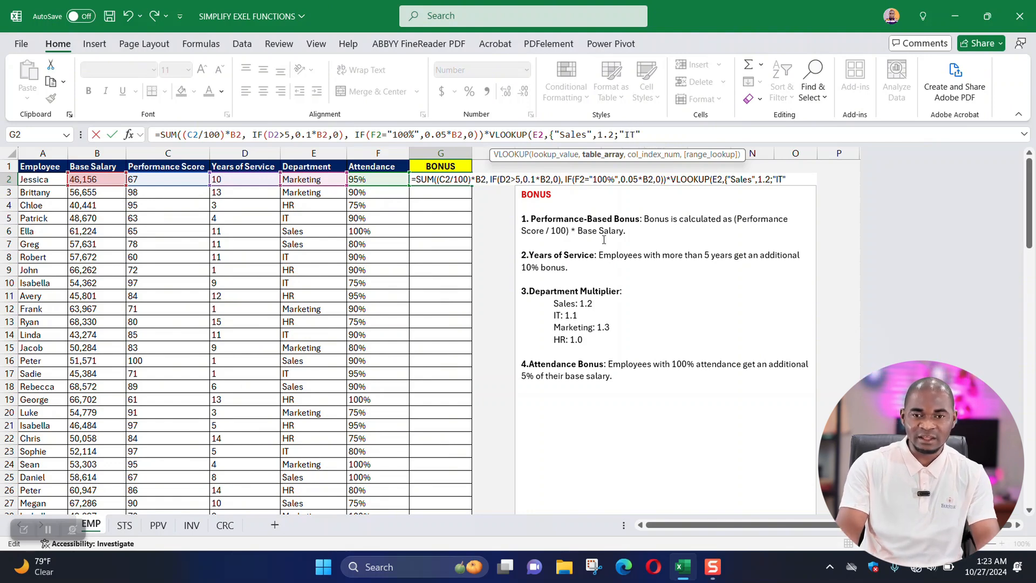
{"action": "left_click", "coordinate": [641, 135]}
{"action": "type", "text": ",1.1,"}
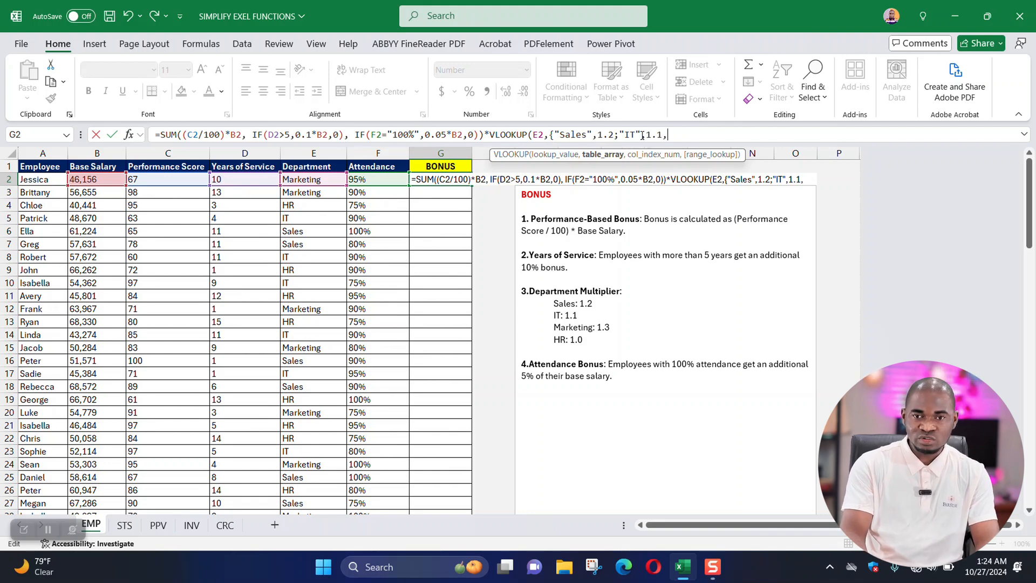
{"action": "key", "text": "BackSpace"}
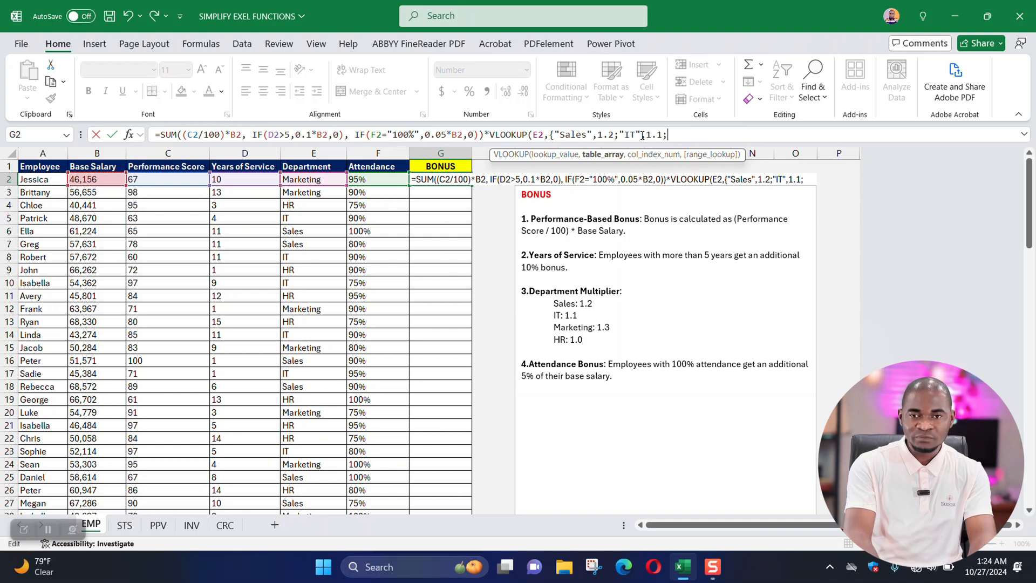
Add a third array row pairing "Marketing" with the multiplier 1.3, and end it with a semicolon.
{"action": "type", "text": "\"Mark"}
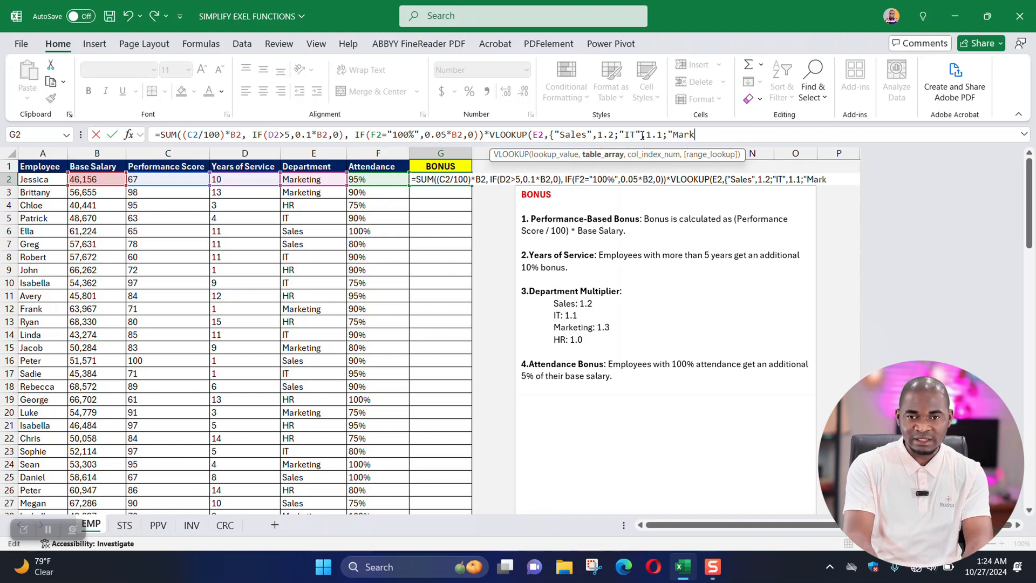
{"action": "type", "text": "eting\","}
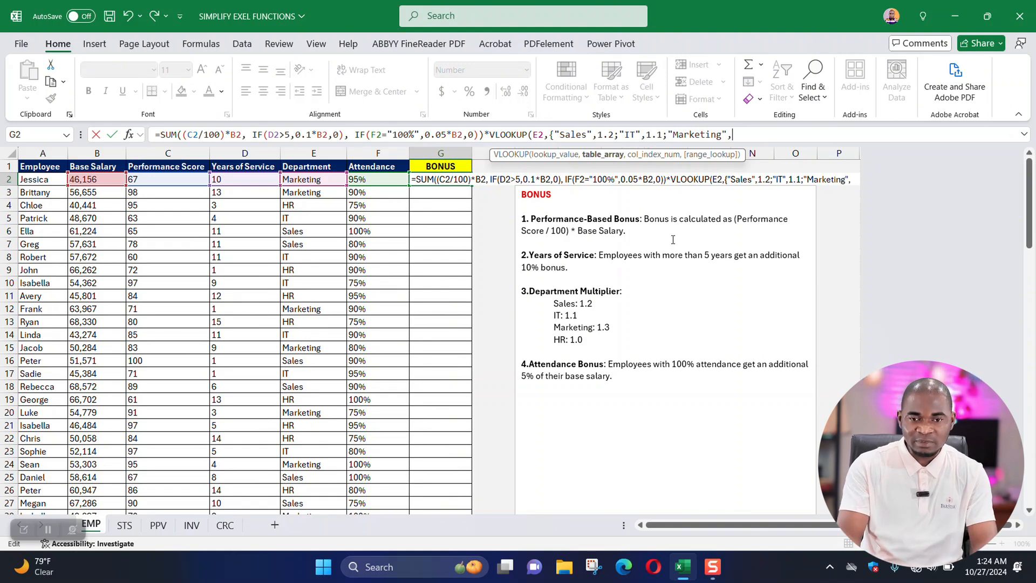
{"action": "type", "text": "1.3"}
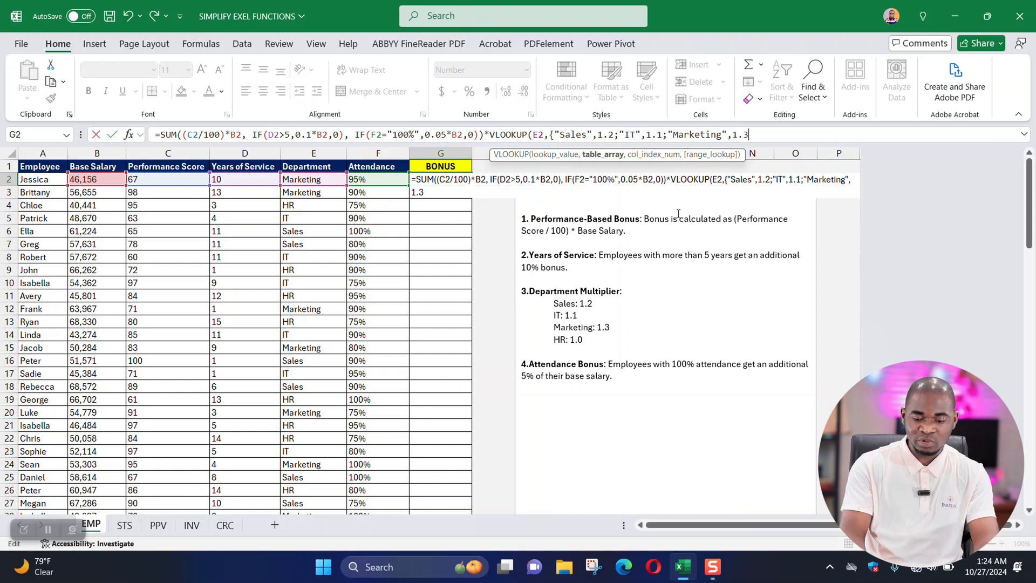
{"action": "type", "text": ";"}
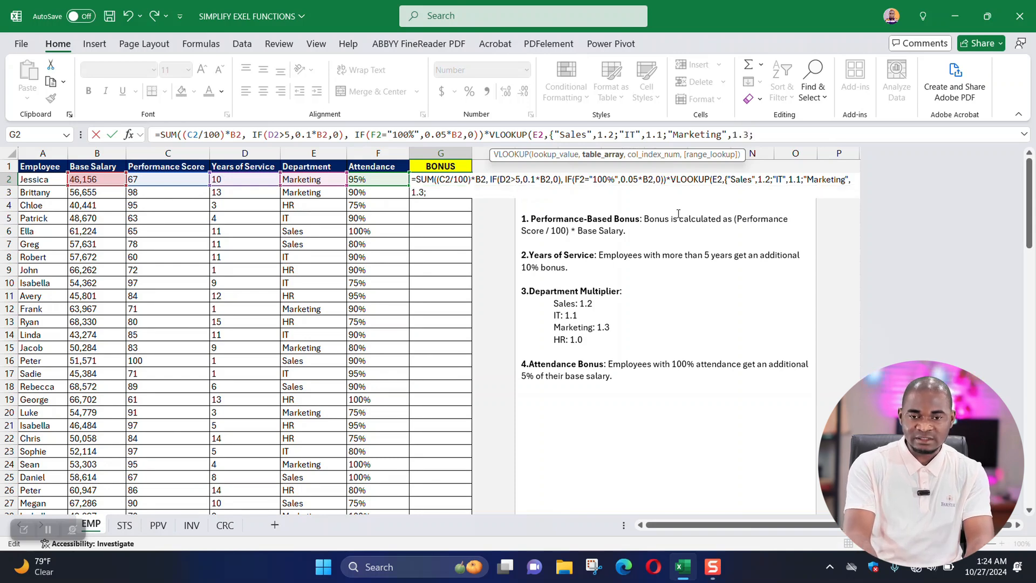
{"action": "type", "text": "\"\""}
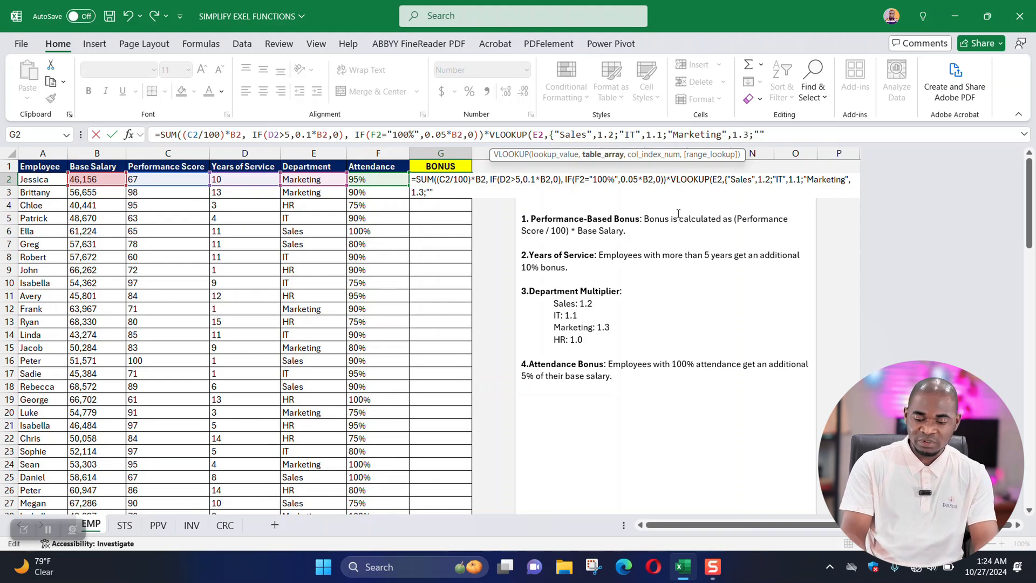
{"action": "type", "text": "HR\""}
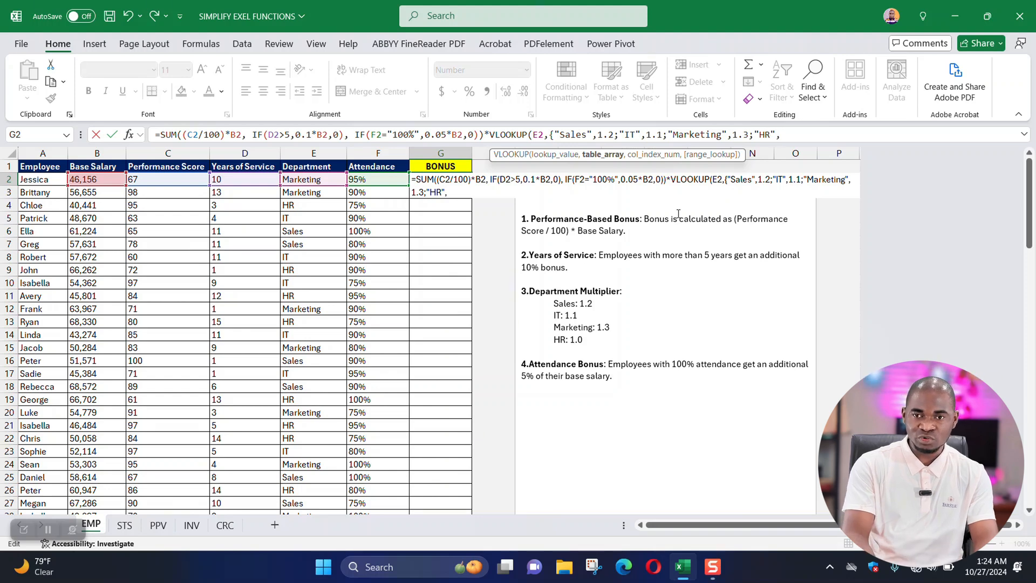
{"action": "type", "text": ","}
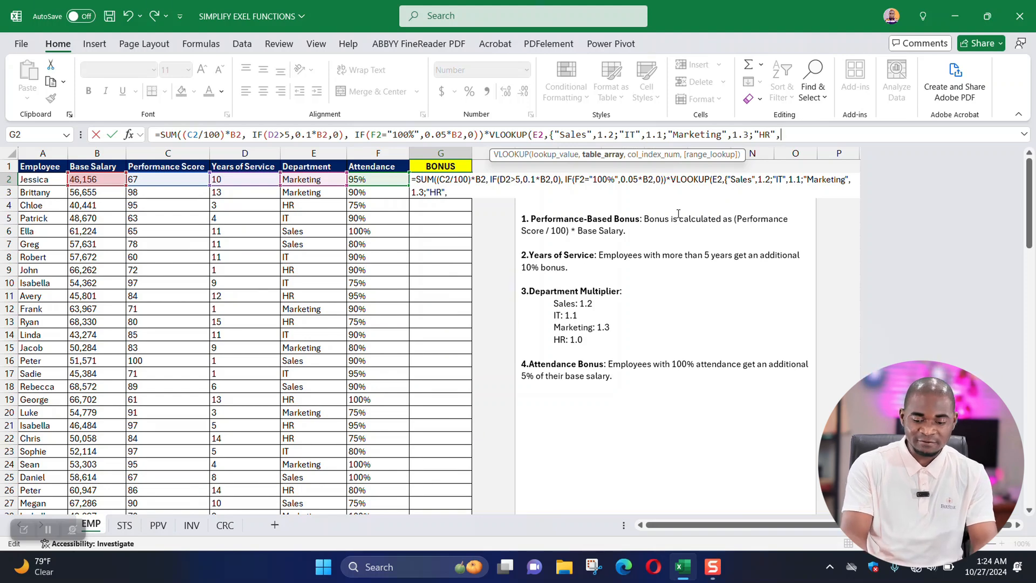
{"action": "type", "text": "1.0"}
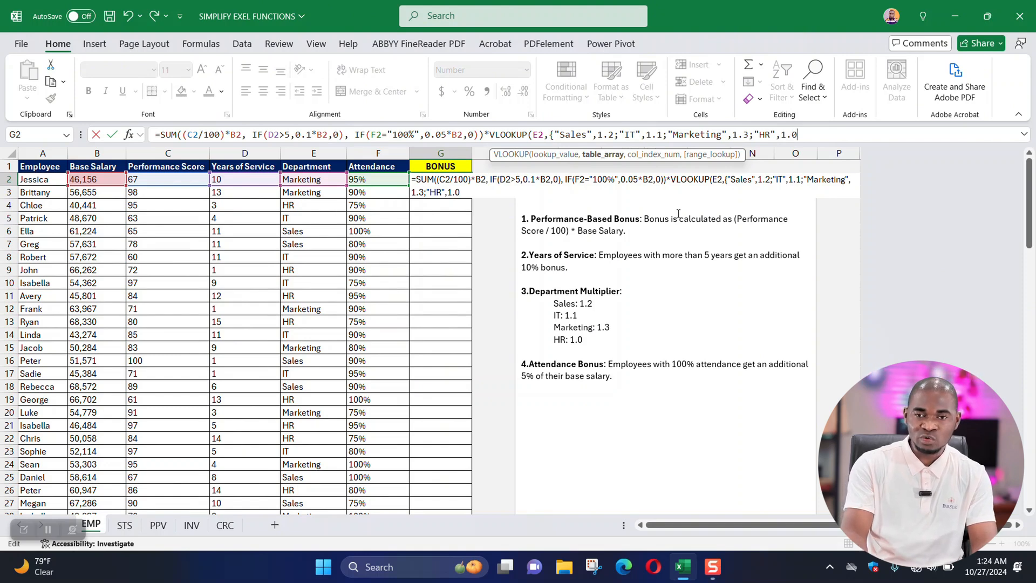
{"action": "type", "text": "}"}
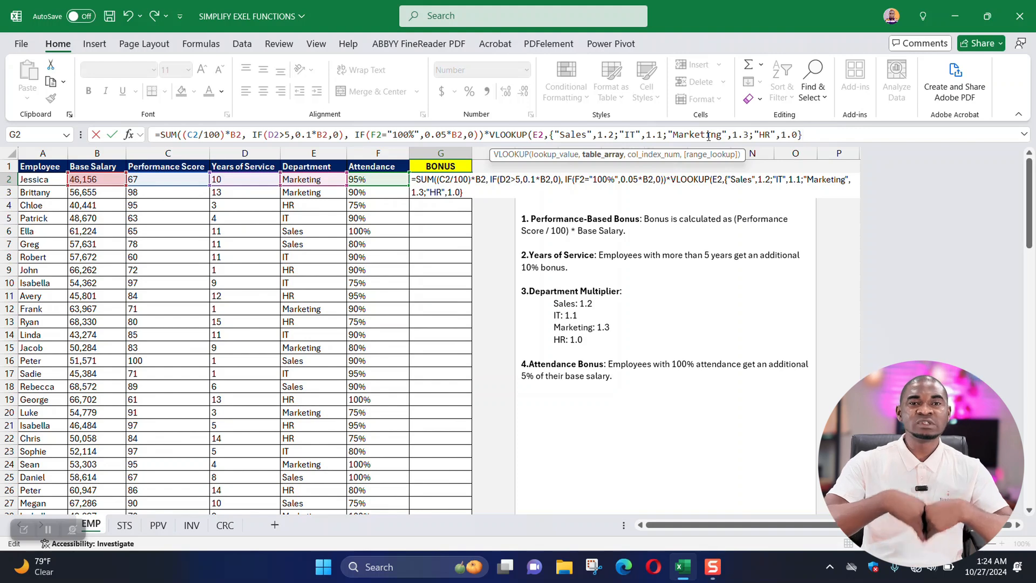
Review the array constant's department and multiplier pairs and the semicolons separating its rows.
{"action": "left_click_drag", "start_coordinate": [554, 134], "coordinate": [614, 134]}
{"action": "left_click", "coordinate": [570, 134]}
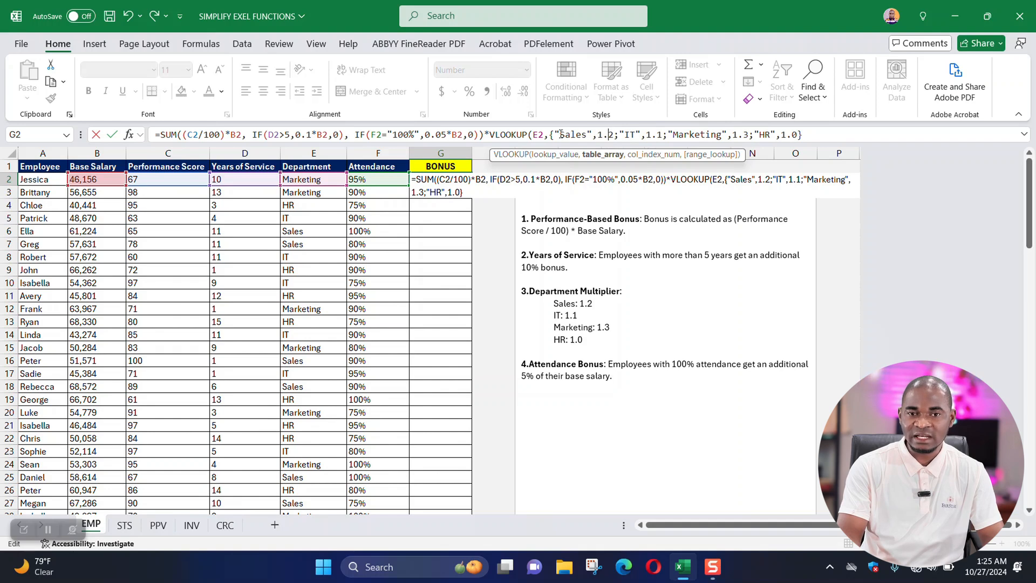
{"action": "left_click_drag", "start_coordinate": [559, 135], "coordinate": [615, 135]}
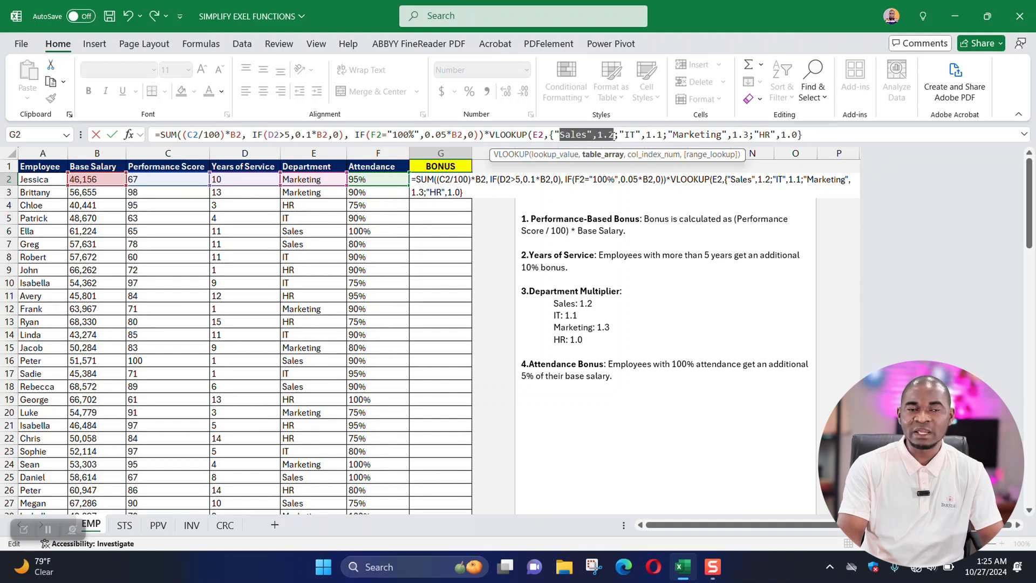
{"action": "left_click", "coordinate": [615, 135]}
{"action": "left_click_drag", "start_coordinate": [616, 134], "coordinate": [622, 136]}
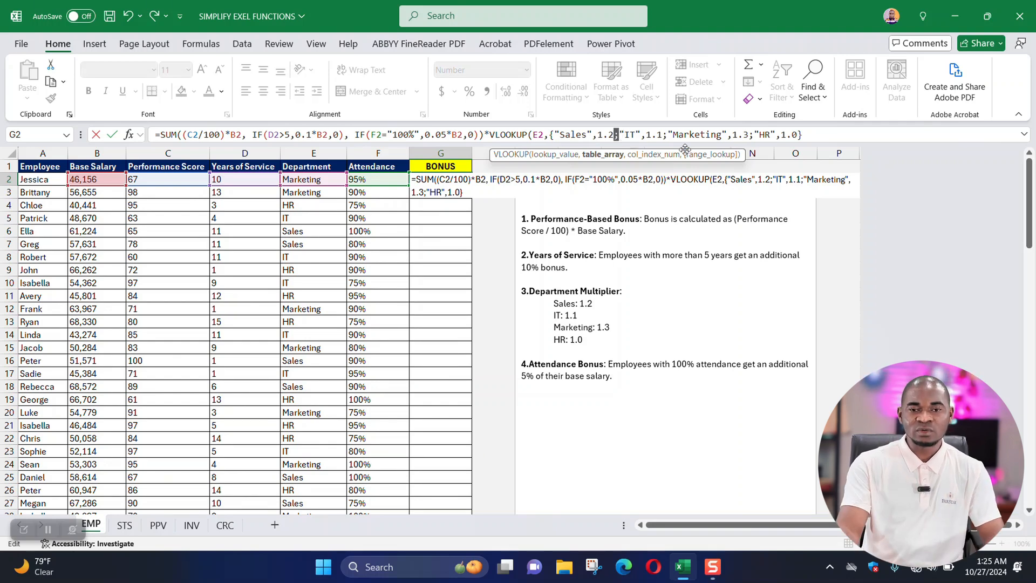
{"action": "left_click", "coordinate": [632, 133]}
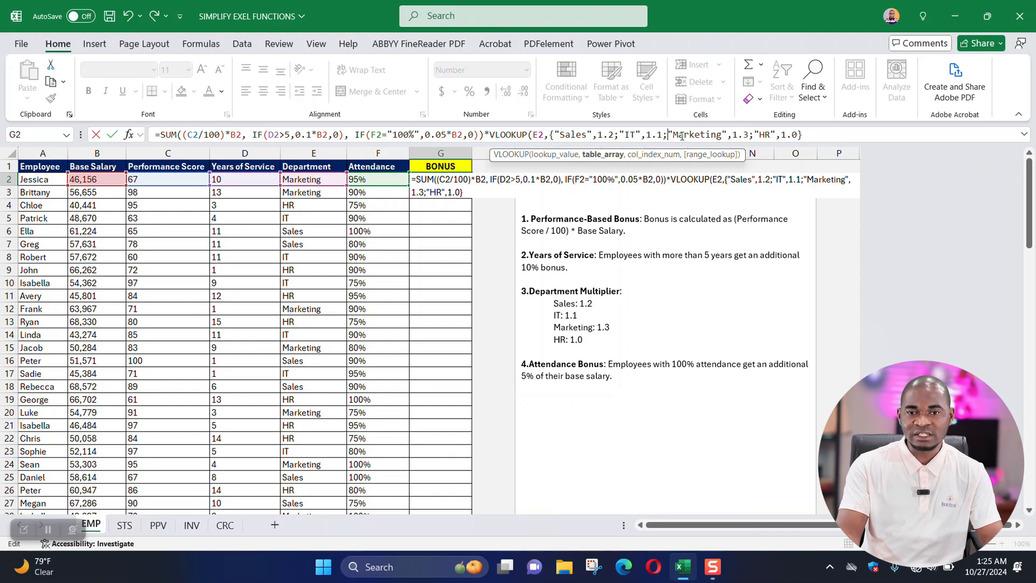
{"action": "left_click_drag", "start_coordinate": [679, 134], "coordinate": [749, 135]}
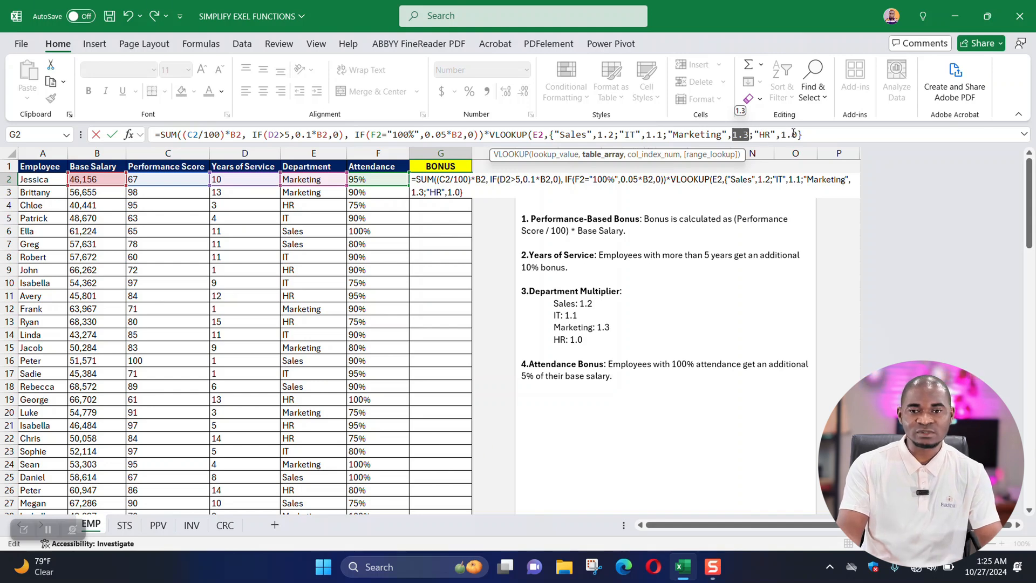
{"action": "left_click_drag", "start_coordinate": [804, 135], "coordinate": [551, 114]}
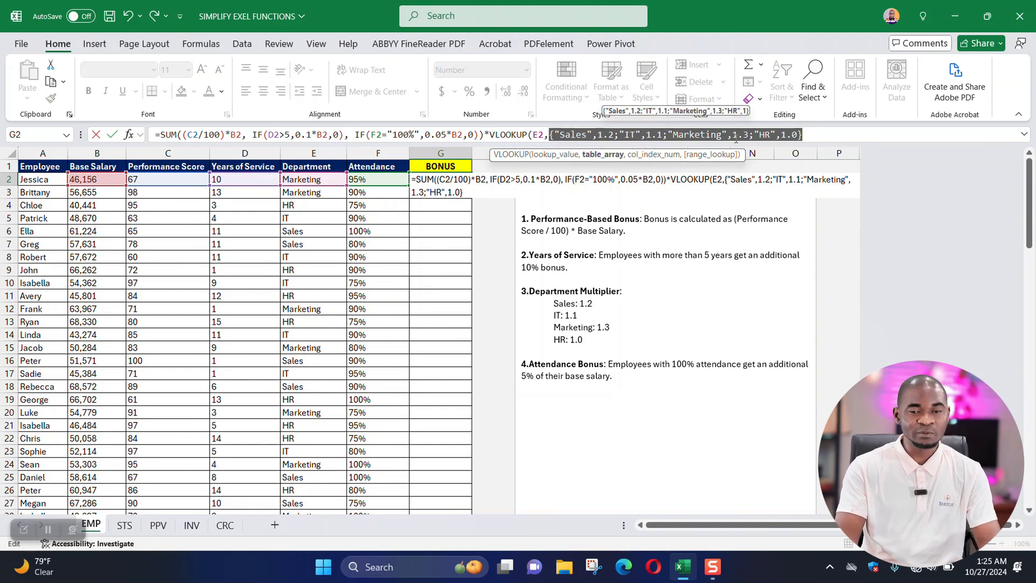
Complete the VLOOKUP in G2 with column index 2 and FALSE for an exact match, and close its parenthesis.
{"action": "left_click", "coordinate": [813, 136]}
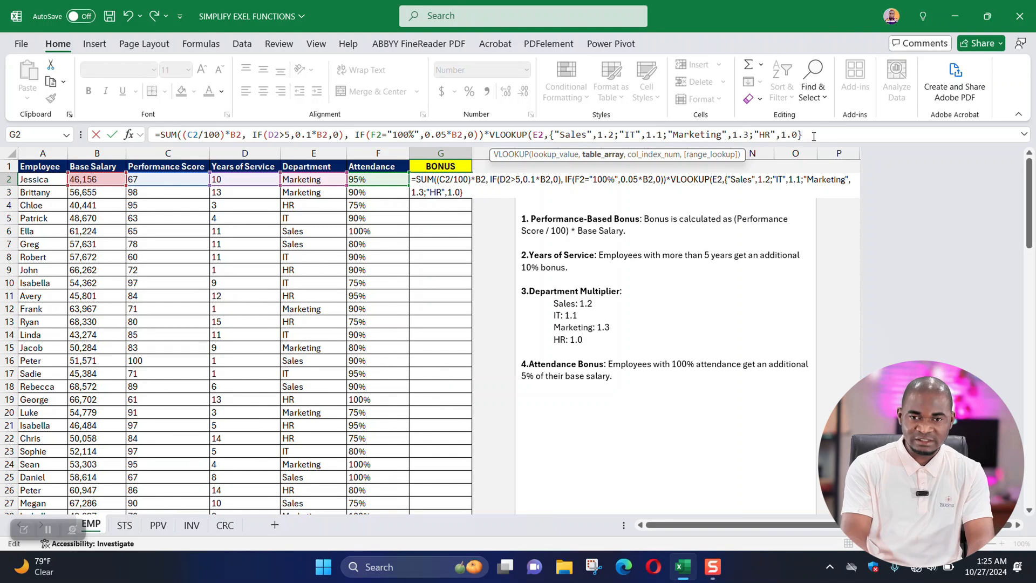
{"action": "type", "text": ","}
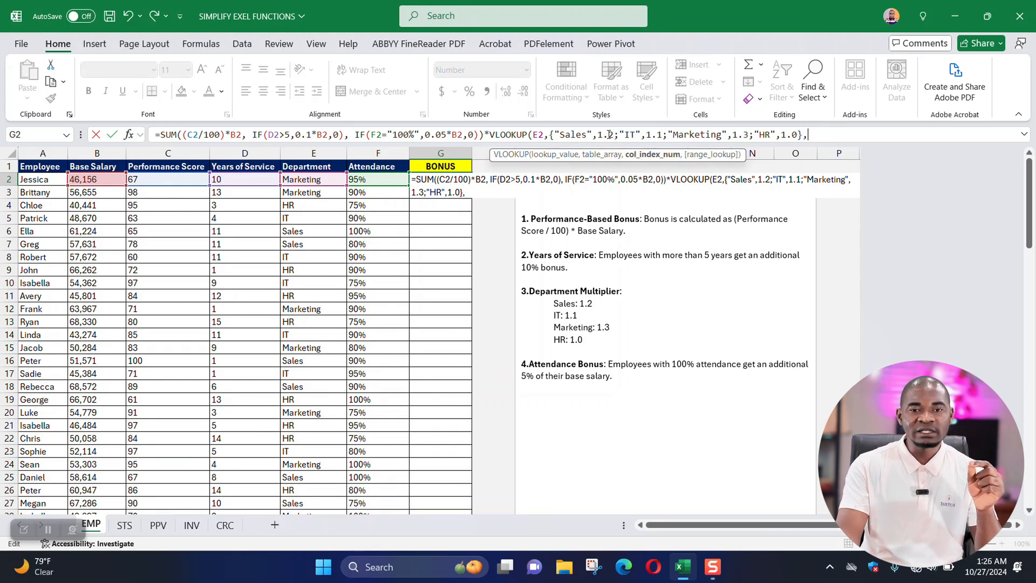
{"action": "left_click_drag", "start_coordinate": [597, 134], "coordinate": [663, 134]}
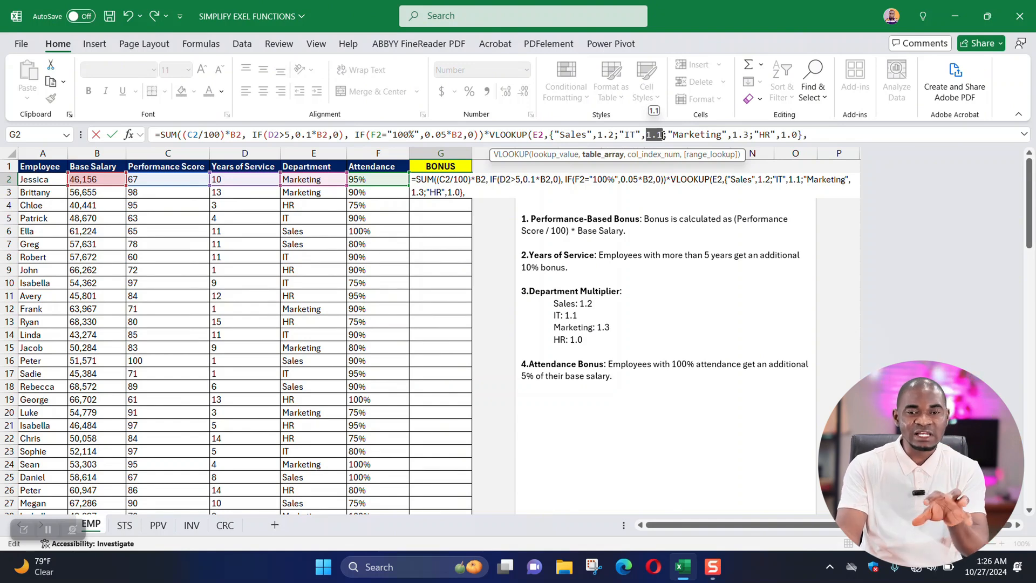
{"action": "left_click", "coordinate": [812, 133]}
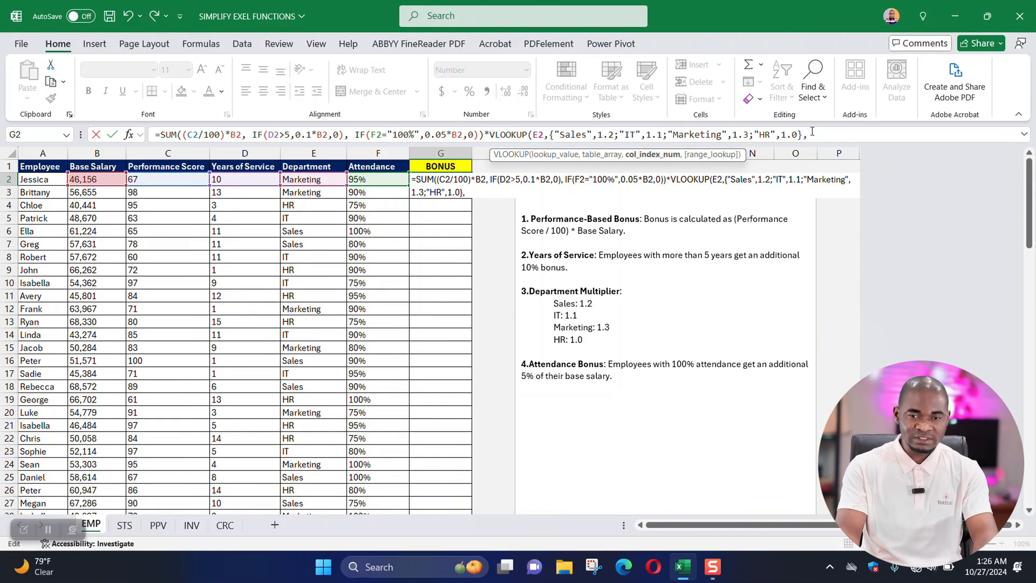
{"action": "type", "text": "2,"}
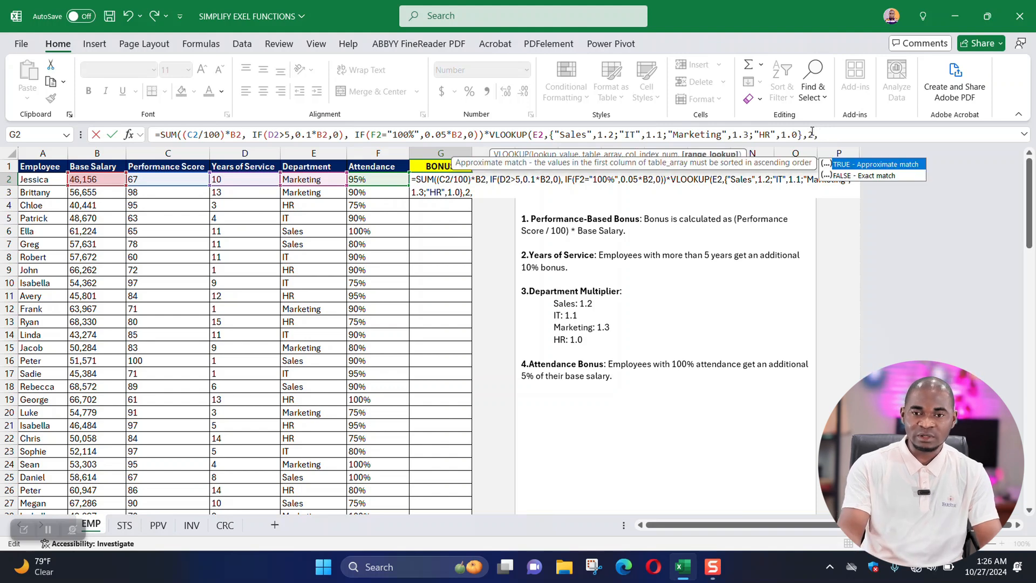
{"action": "type", "text": "false"}
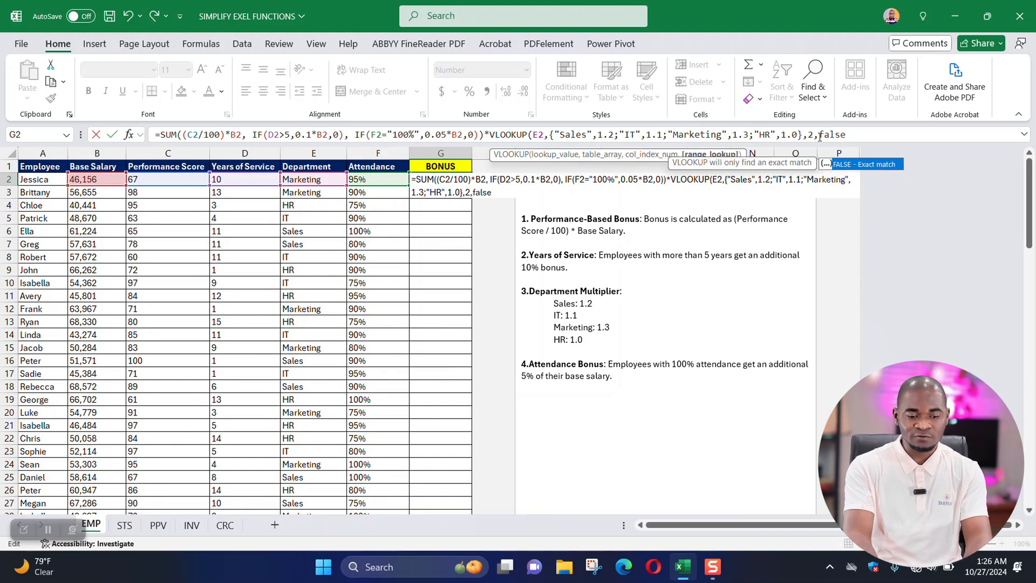
{"action": "key", "text": "Tab"}
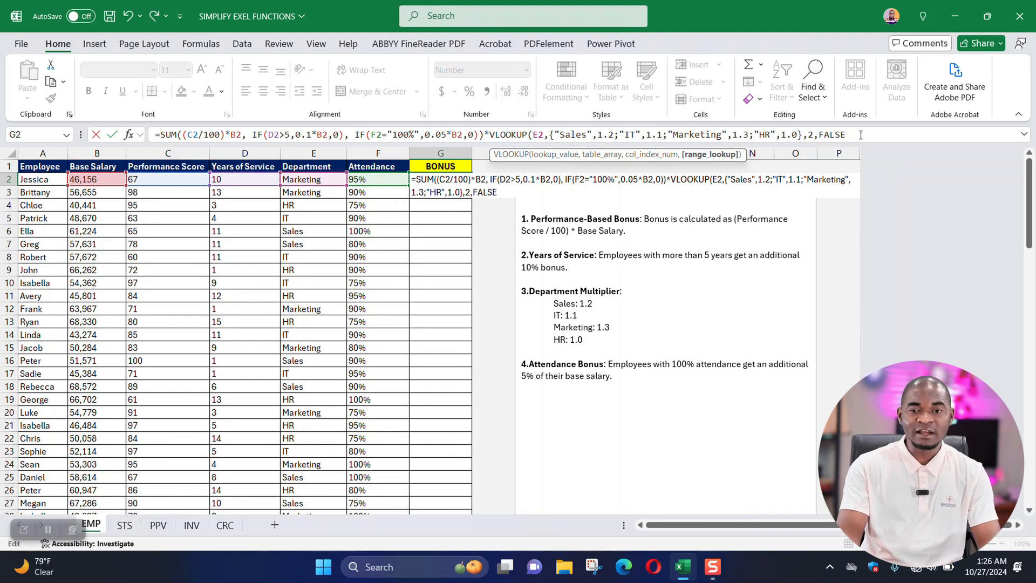
{"action": "type", "text": ")"}
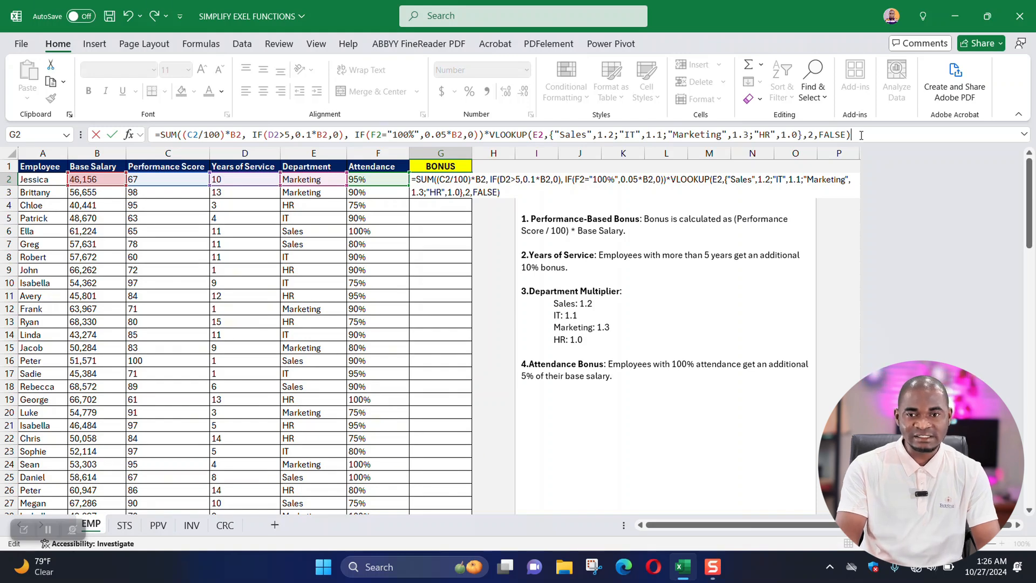
{"action": "left_click_drag", "start_coordinate": [869, 135], "coordinate": [490, 117]}
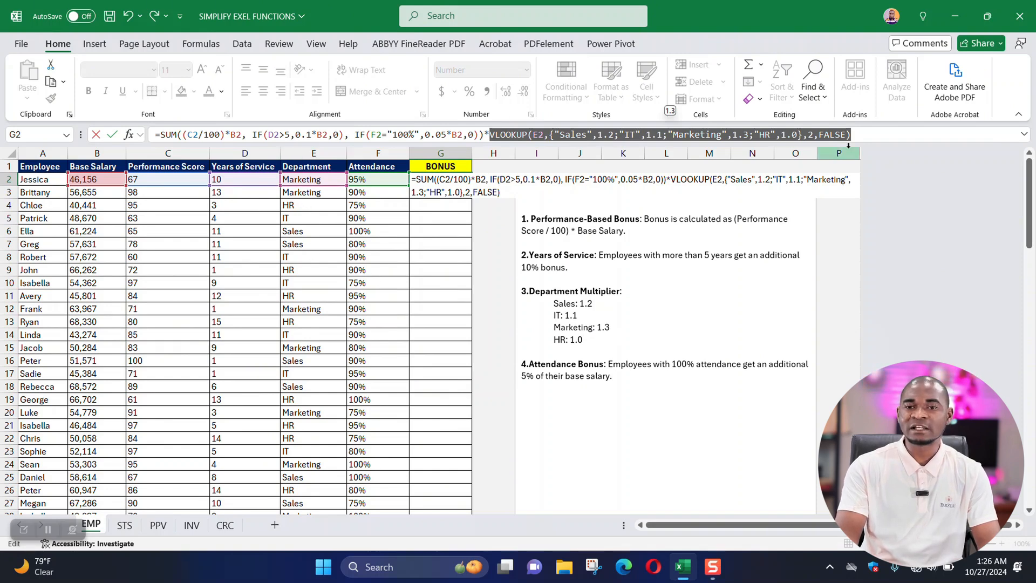
Insert the ROUND function with its opening parenthesis right after the equals sign, in front of SUM, in the G2 formula.
{"action": "left_click", "coordinate": [865, 136]}
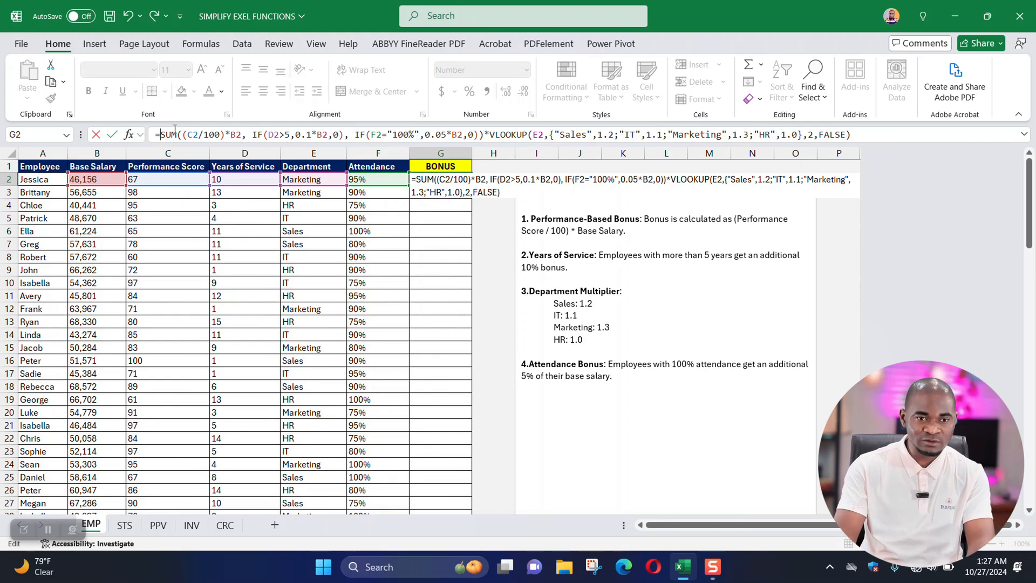
{"action": "type", "text": "round"}
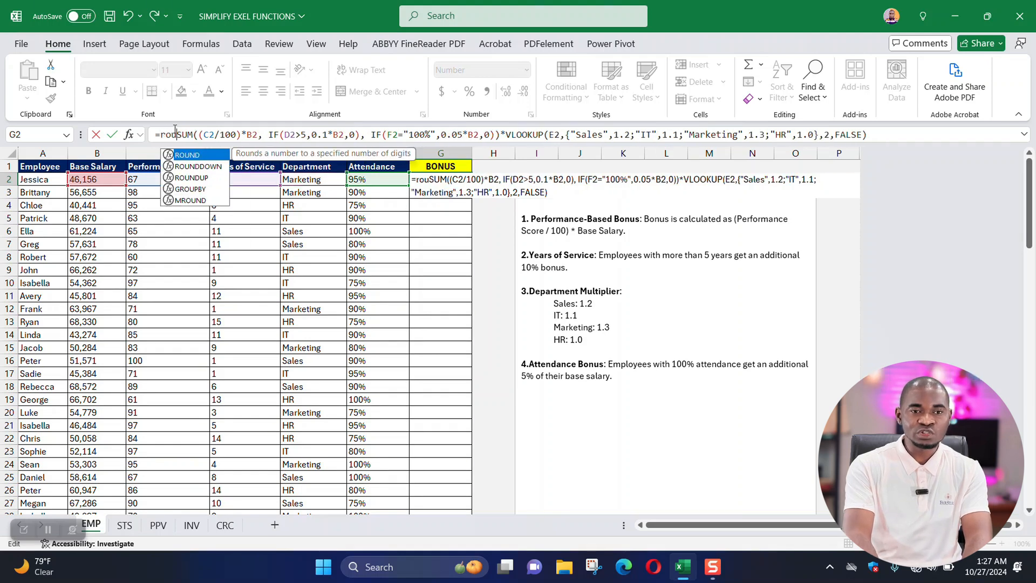
{"action": "key", "text": "Tab"}
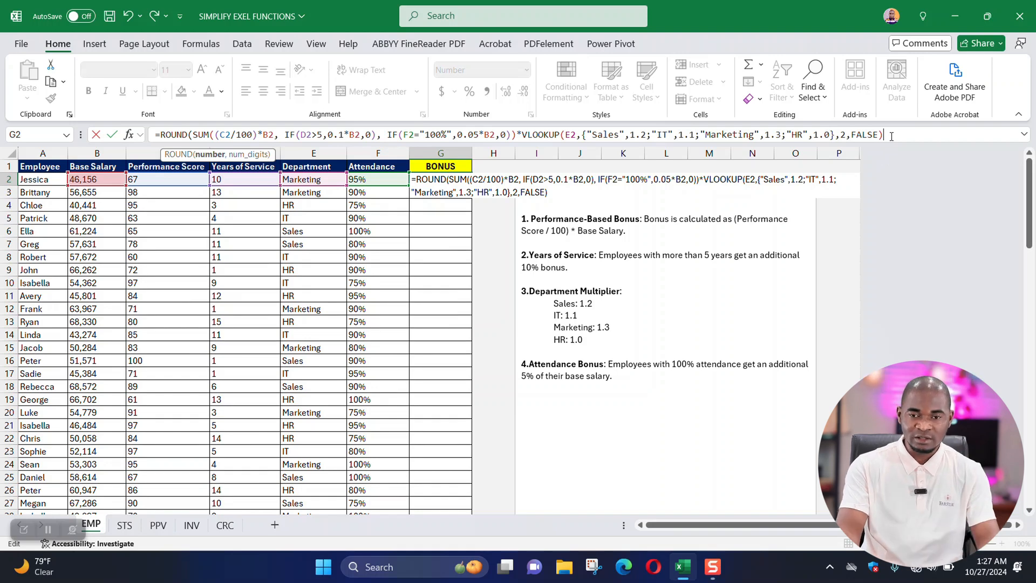
Complete ROUND in G2 with 0 as num_digits after the VLOOKUP, close its parenthesis and enter the formula.
{"action": "left_click_drag", "start_coordinate": [892, 135], "coordinate": [187, 104]}
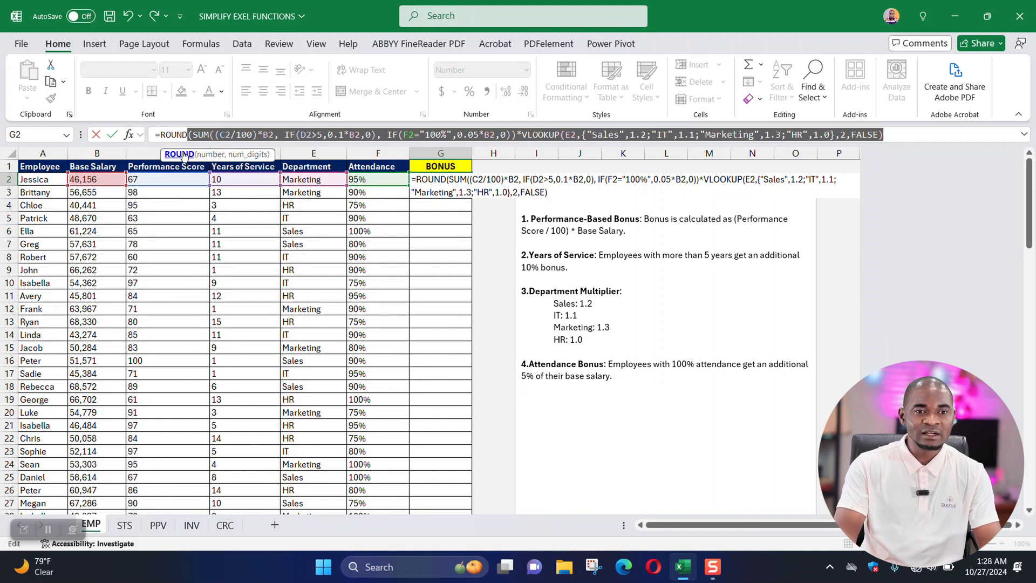
{"action": "left_click", "coordinate": [894, 133]}
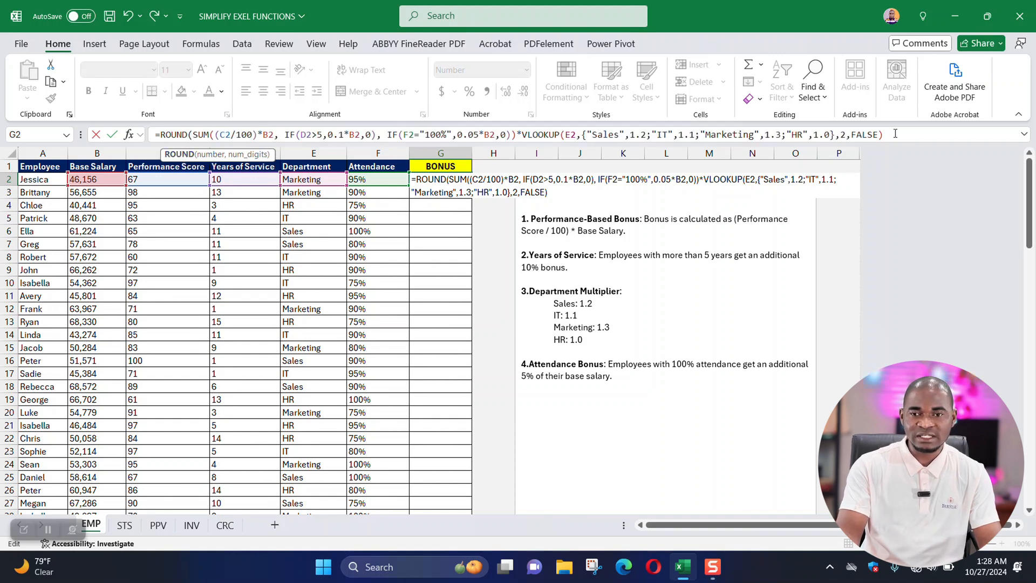
{"action": "type", "text": ","}
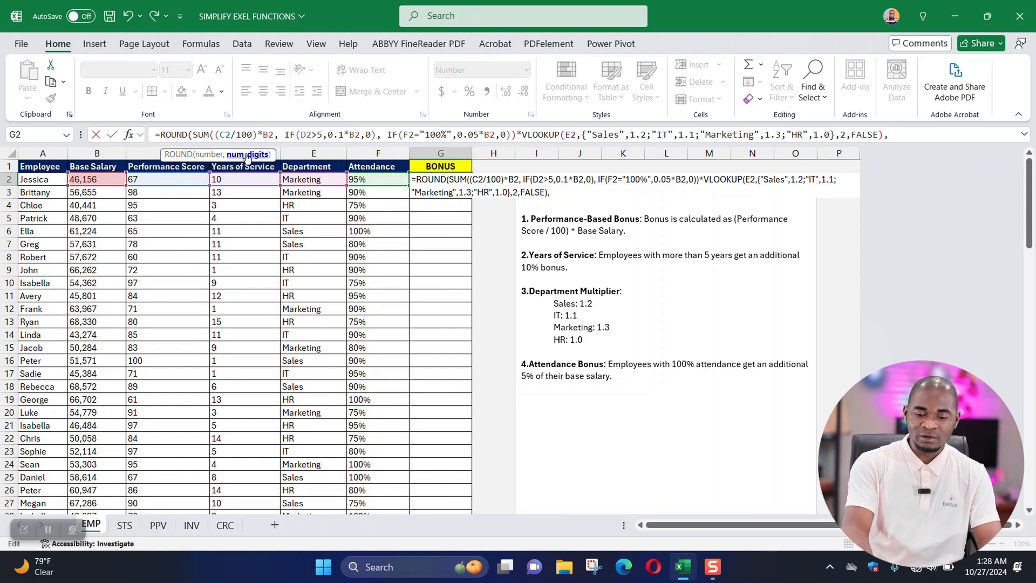
{"action": "type", "text": "0)"}
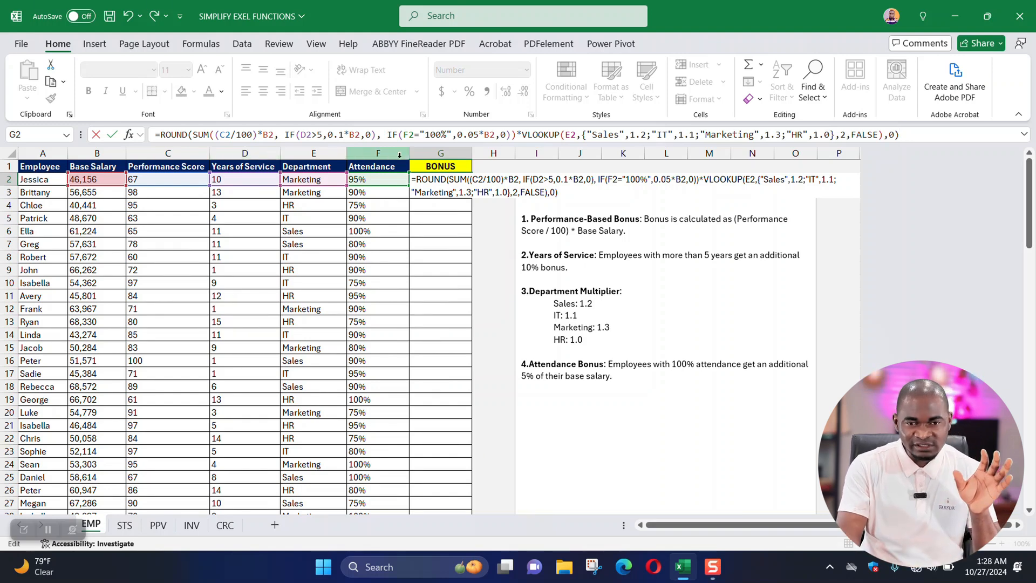
{"action": "key", "text": "Return"}
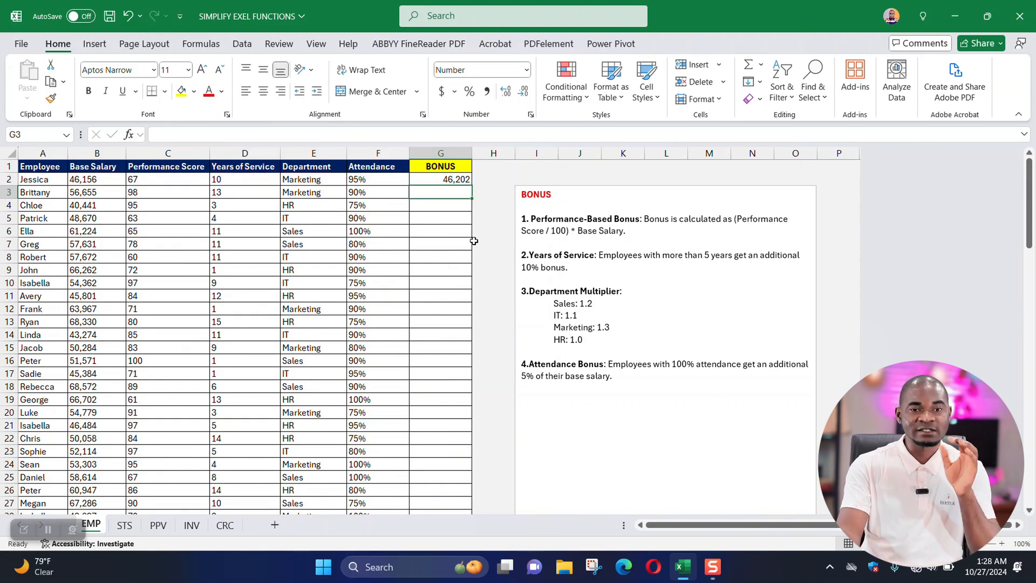
Fill the bonus formula from G2 down the BONUS column for all employees.
{"action": "left_click", "coordinate": [463, 179]}
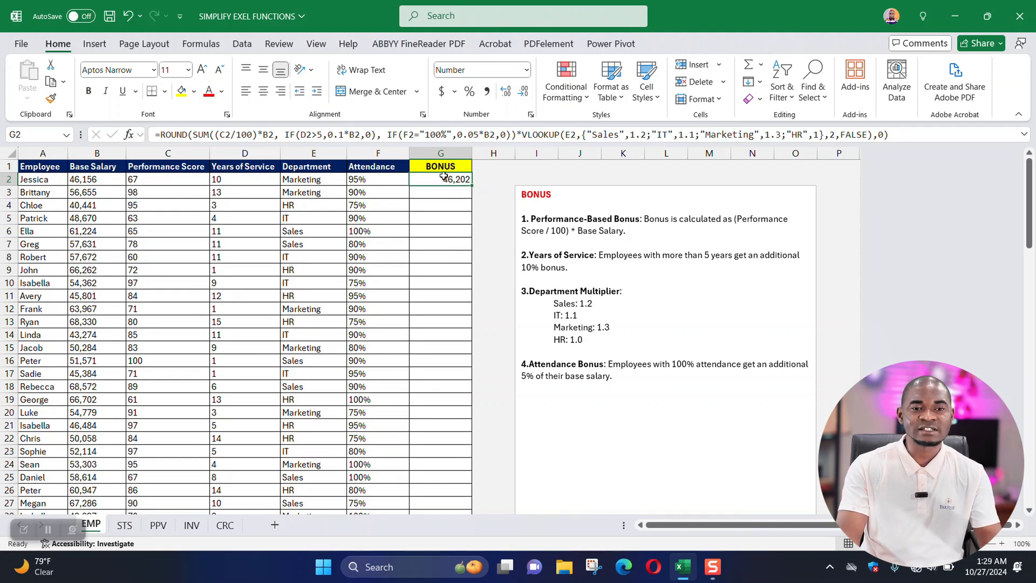
{"action": "double_click", "coordinate": [473, 185]}
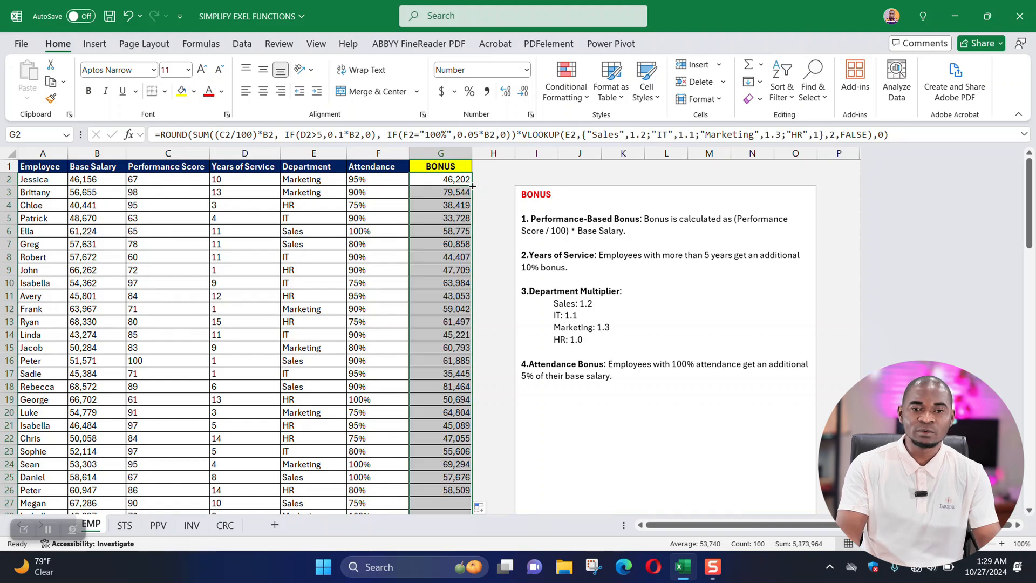
{"action": "left_click", "coordinate": [454, 257]}
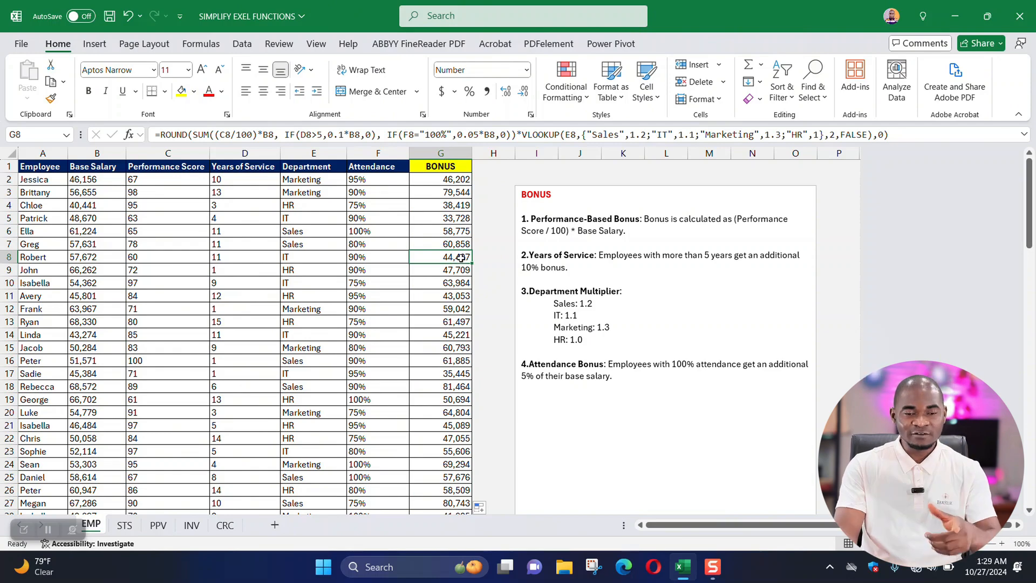
View the STS sheet and examine its empty SCHOLARSHIP column and scholarship calculation rules.
{"action": "left_click", "coordinate": [126, 526]}
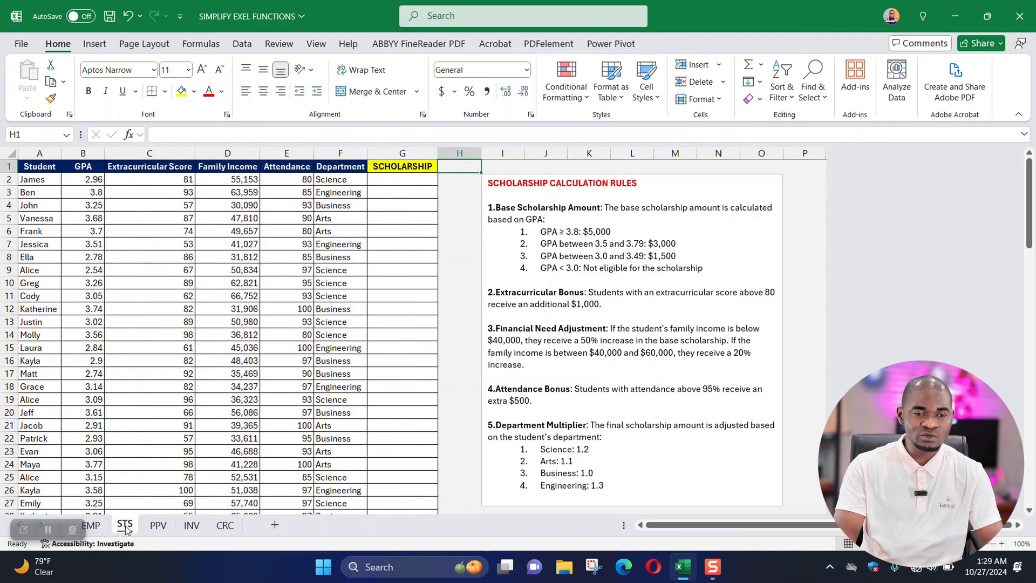
{"action": "left_click", "coordinate": [396, 180]}
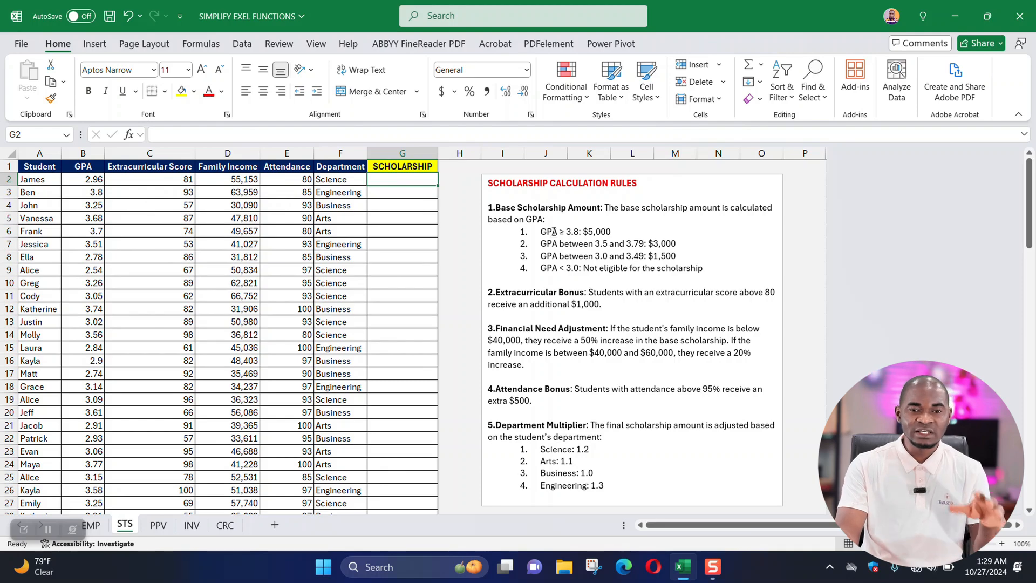
{"action": "scroll", "coordinate": [548, 222], "scroll_direction": "down", "scroll_amount": 2}
{"action": "scroll", "coordinate": [539, 231], "scroll_direction": "up", "scroll_amount": 2}
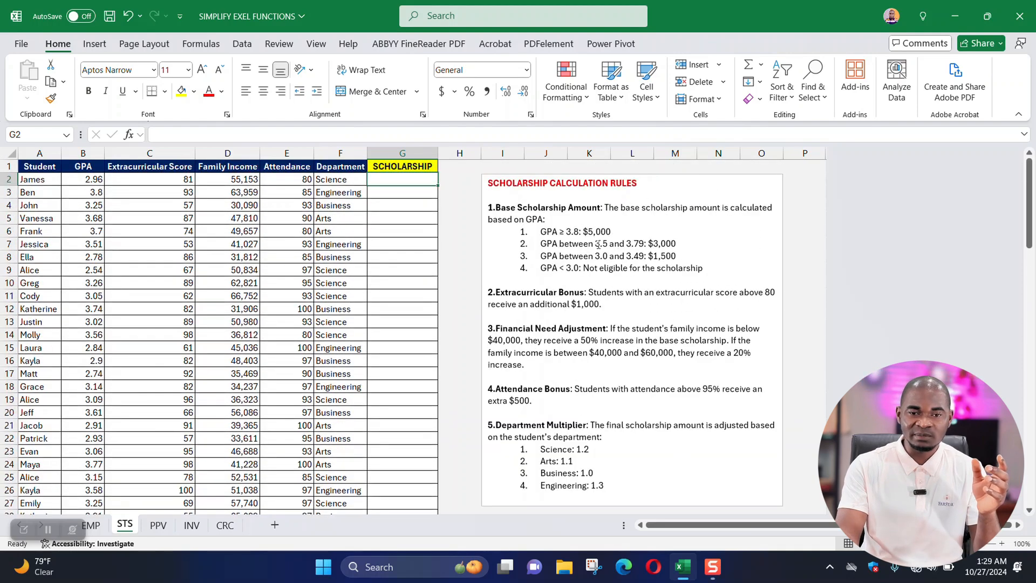
{"action": "left_click_drag", "start_coordinate": [563, 208], "coordinate": [596, 367]}
{"action": "left_click", "coordinate": [563, 292]}
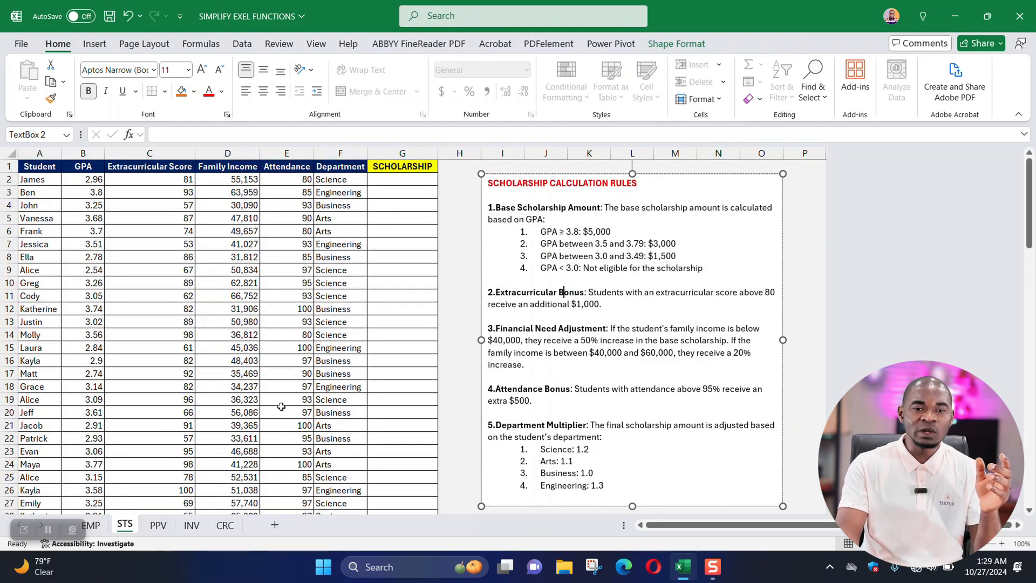
View the PPV sheet and examine its prediction break down rules and the empty PROPERTY VALUE column.
{"action": "left_click", "coordinate": [158, 525]}
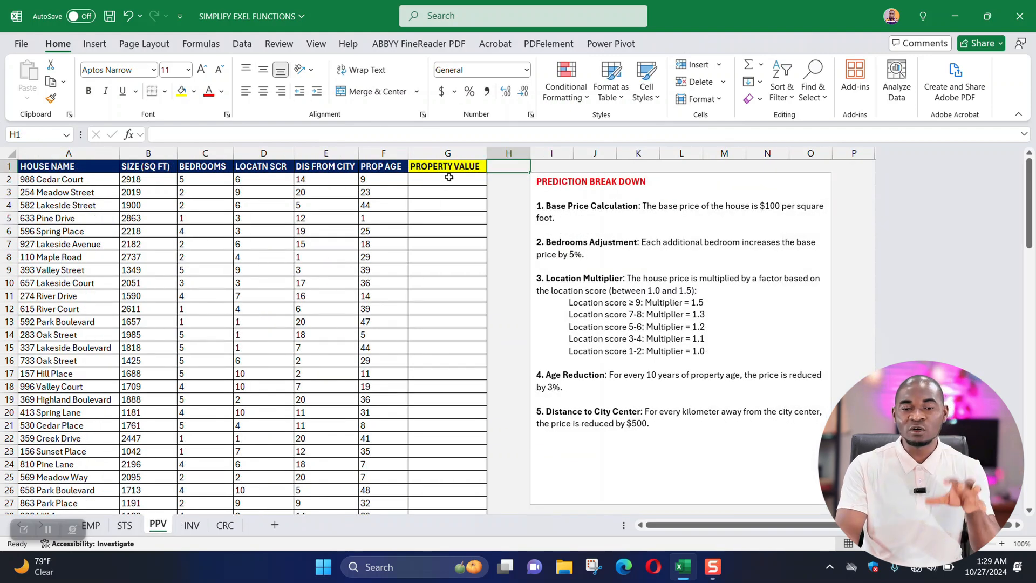
{"action": "left_click_drag", "start_coordinate": [583, 208], "coordinate": [636, 429]}
{"action": "left_click", "coordinate": [637, 292]}
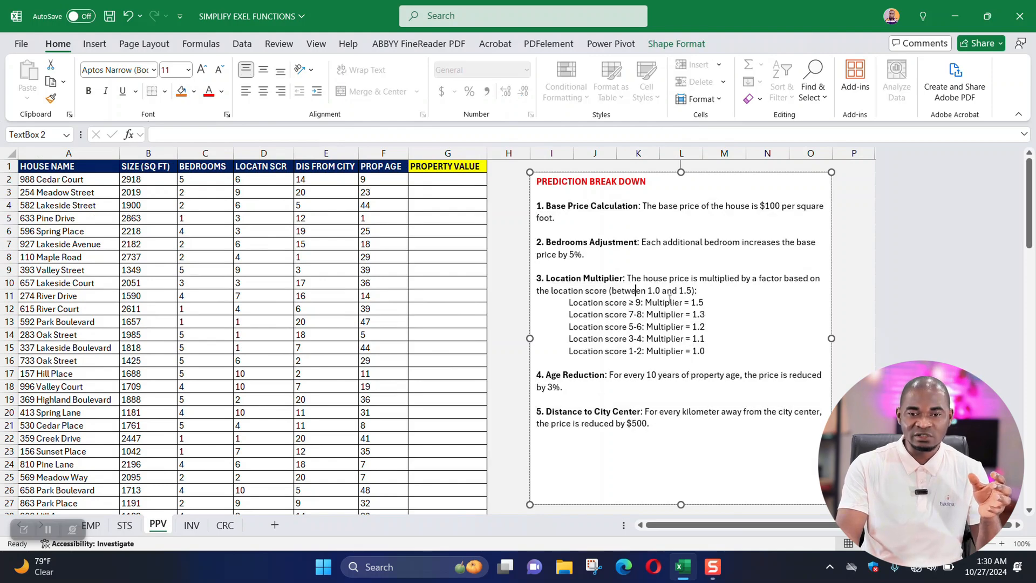
{"action": "left_click", "coordinate": [452, 181]}
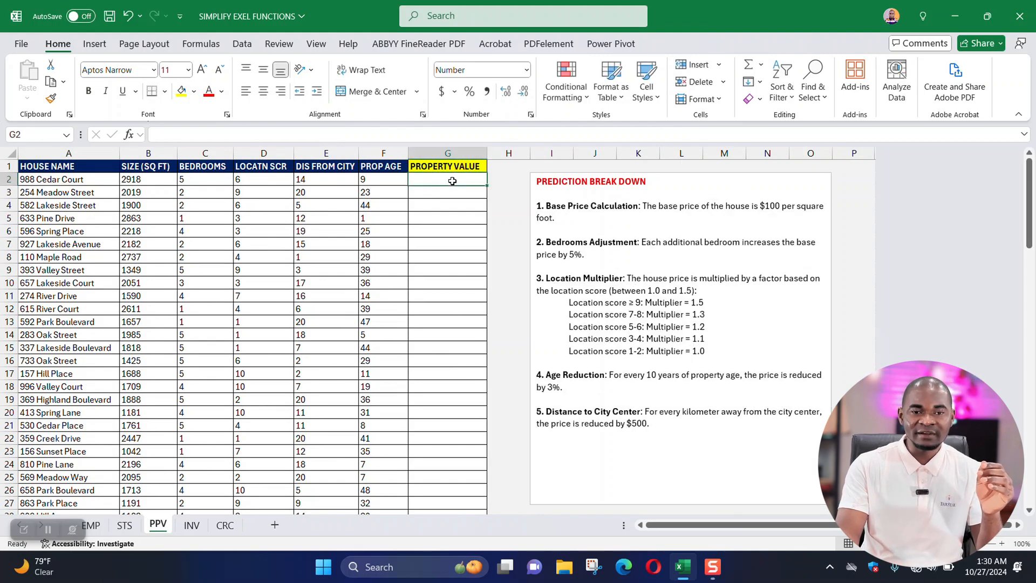
{"action": "left_click_drag", "start_coordinate": [453, 181], "coordinate": [460, 430]}
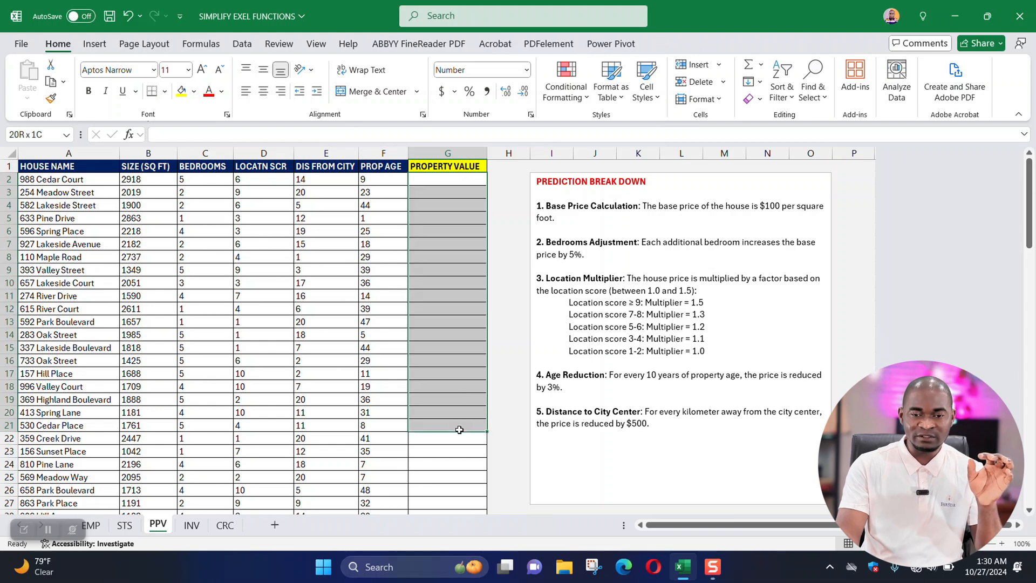
{"action": "left_click", "coordinate": [452, 185]}
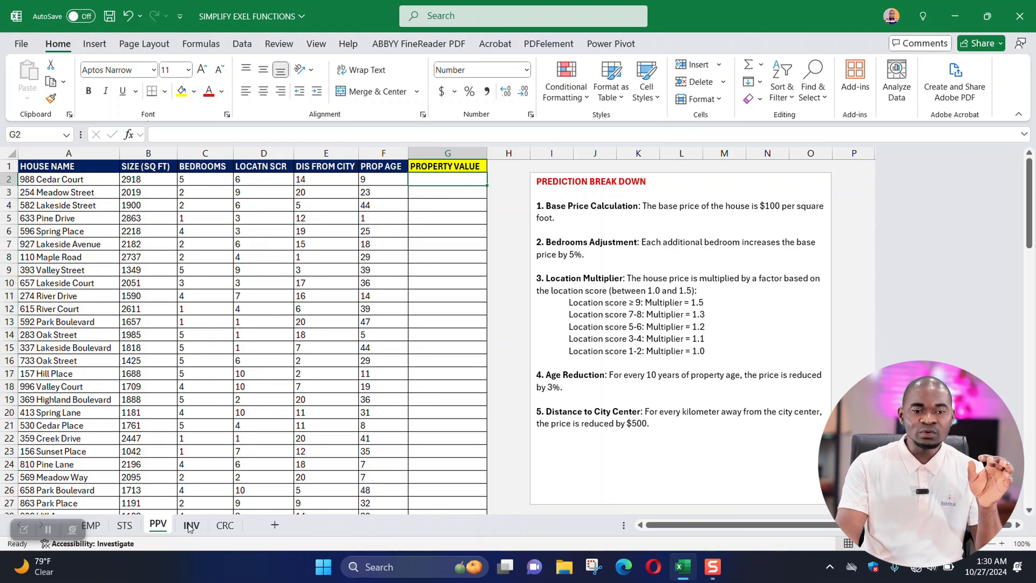
View the INV restocking guide and the CRC pricing format, revisit the STS sheet, and return to the EMP sheet.
{"action": "left_click", "coordinate": [189, 526]}
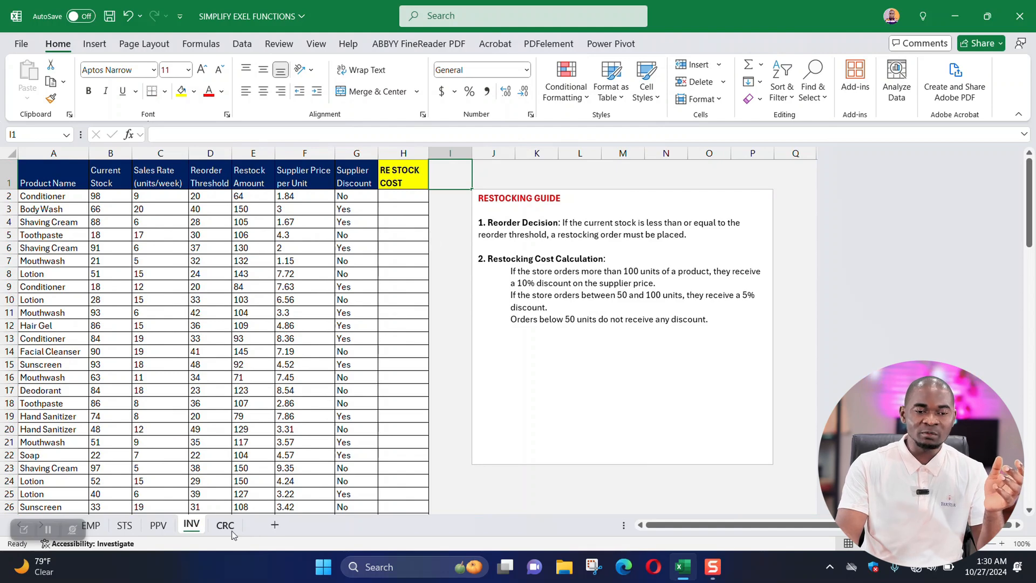
{"action": "left_click", "coordinate": [228, 527]}
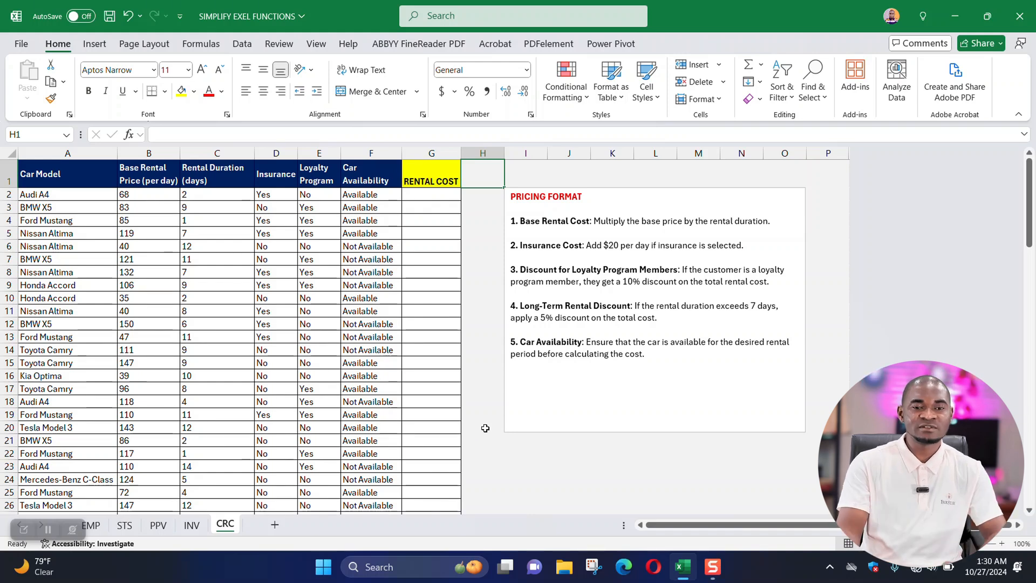
{"action": "left_click", "coordinate": [126, 526]}
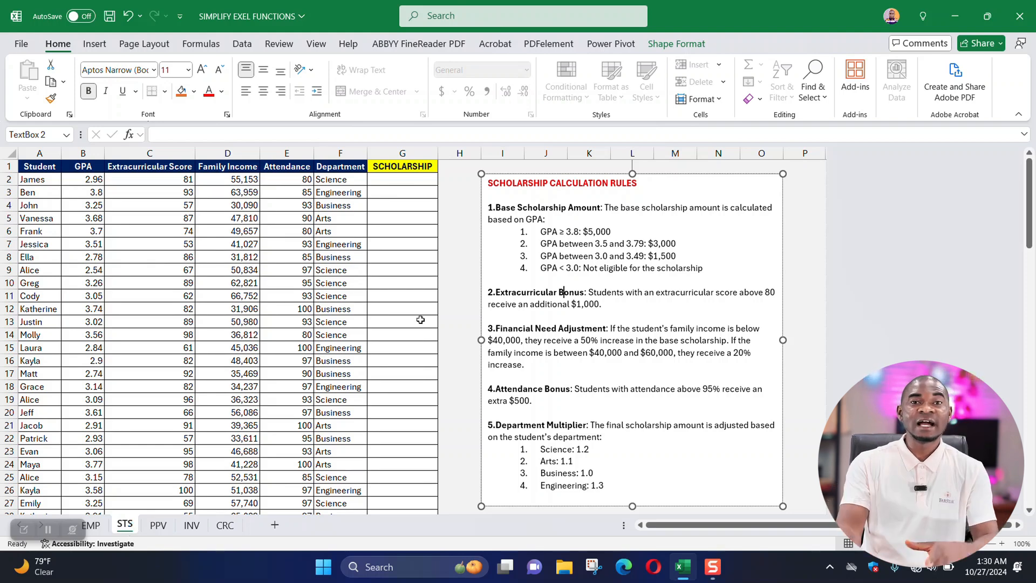
{"action": "left_click", "coordinate": [91, 524]}
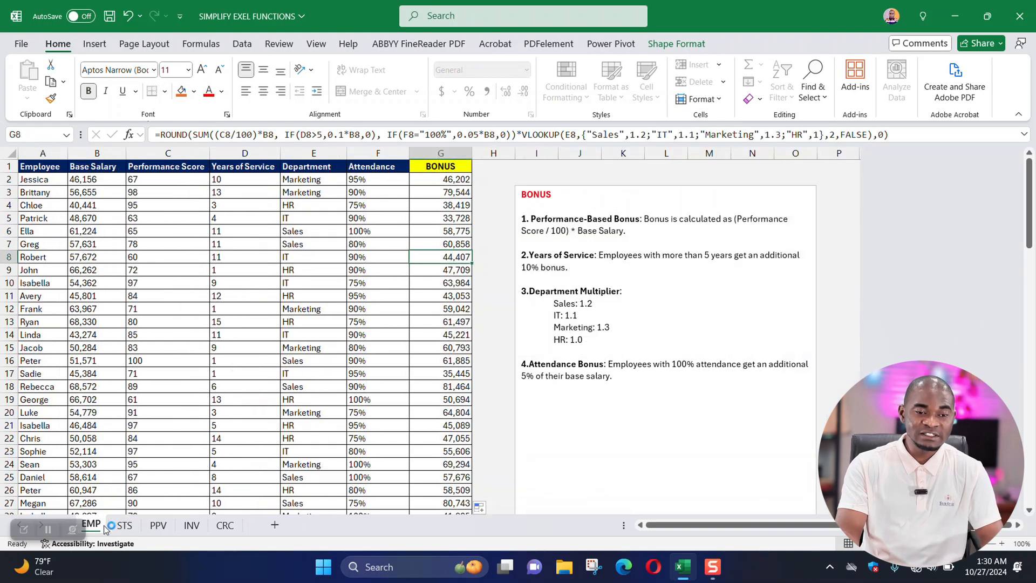